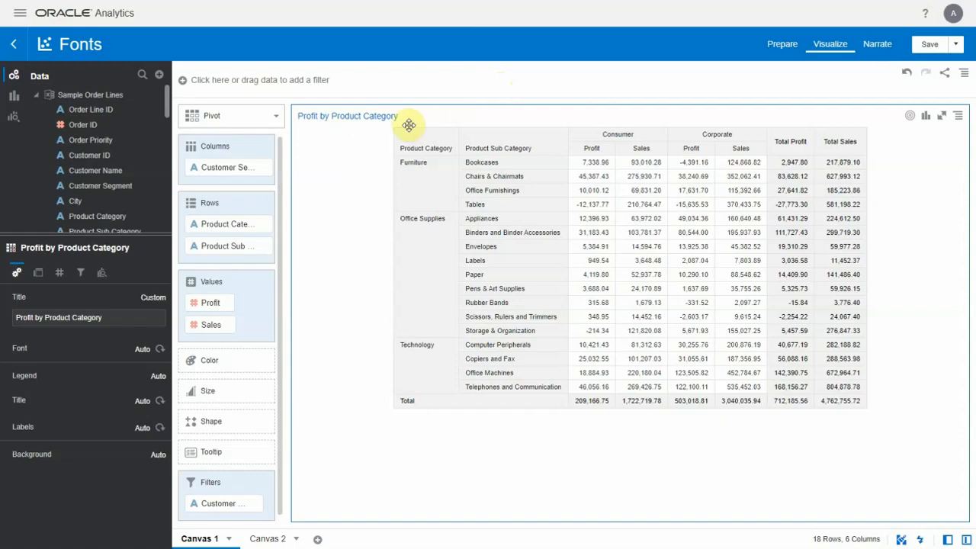
Format the visualization title's font as Verdana, size 16, bold.
left_click(140, 356)
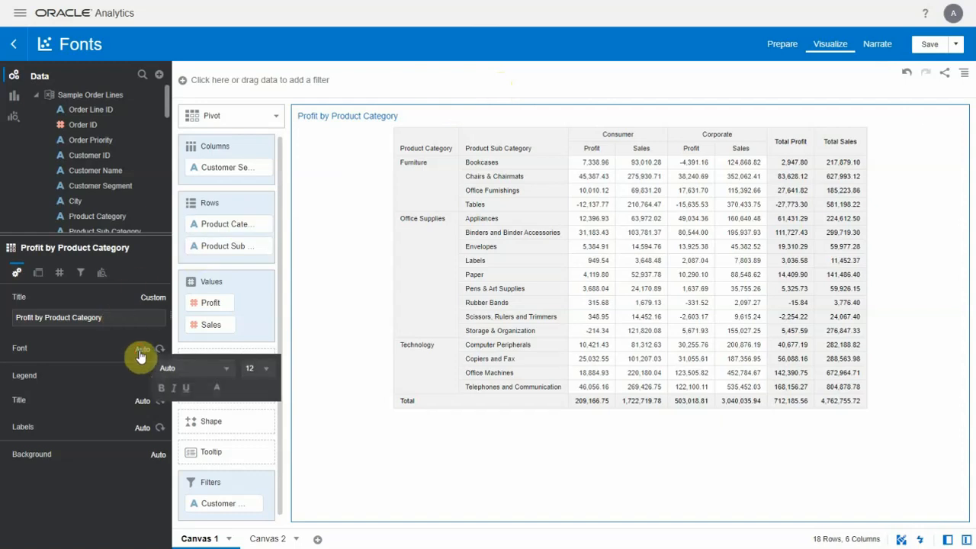
left_click(207, 371)
scroll(205, 433, "down", 2)
left_click(183, 486)
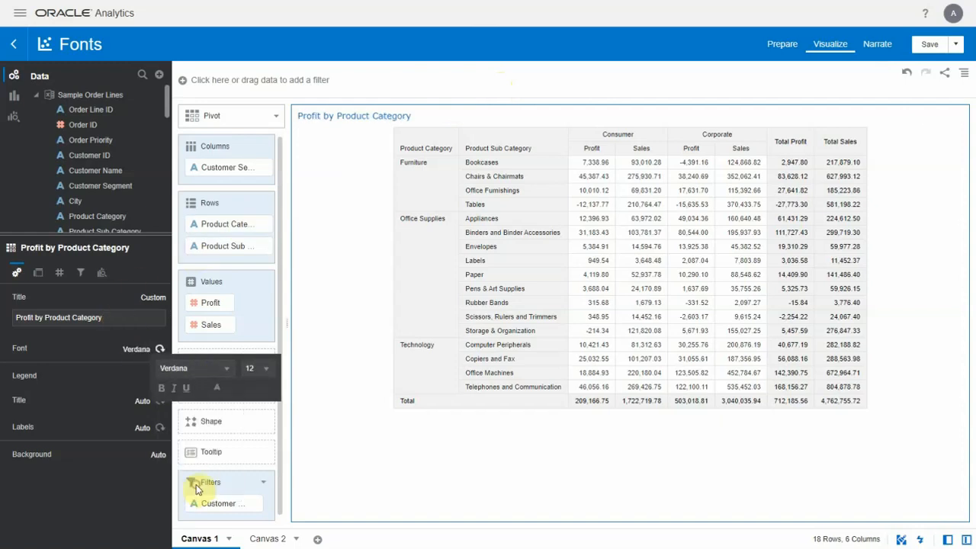
left_click(262, 377)
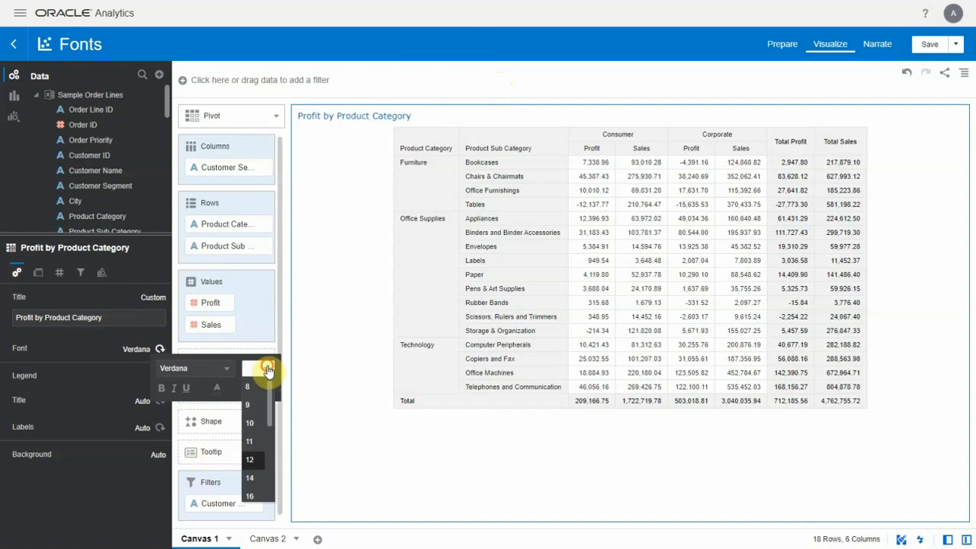
left_click(252, 495)
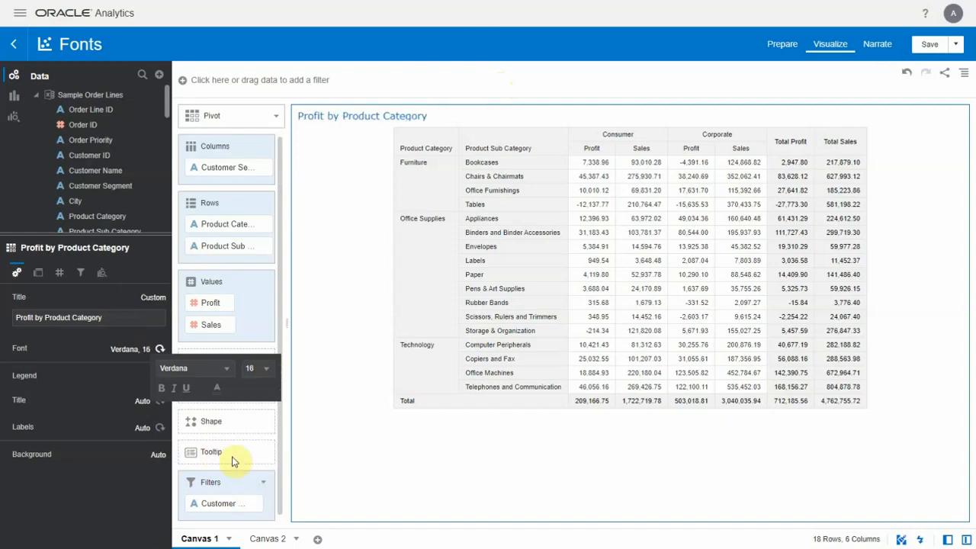
left_click(161, 389)
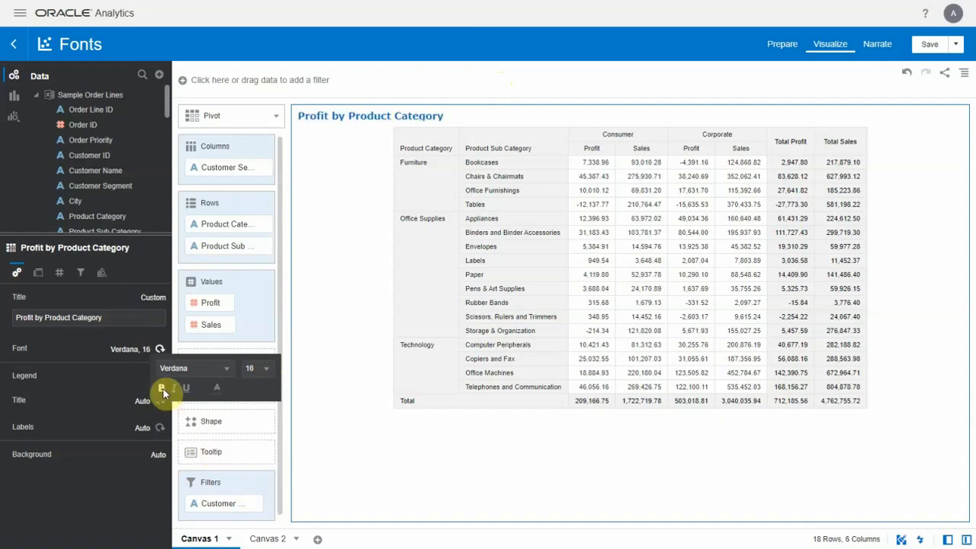
Change the visualization title's font color to a bright blue.
left_click(218, 389)
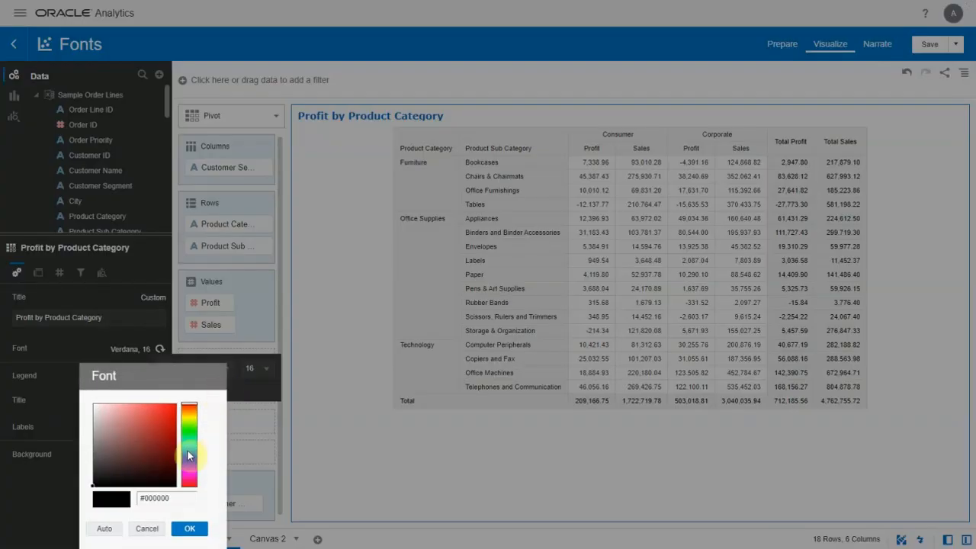
left_click(188, 456)
left_click(171, 406)
left_click(183, 526)
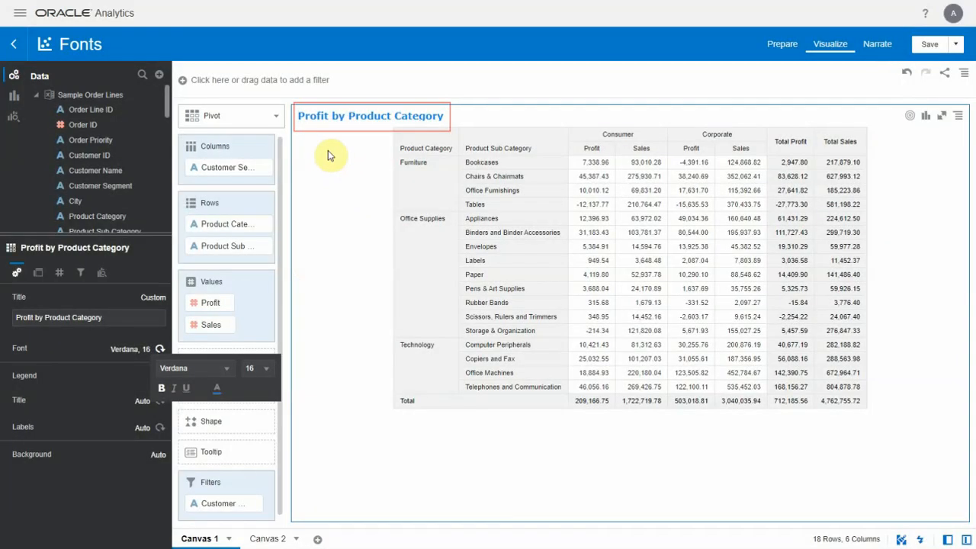
left_click(328, 150)
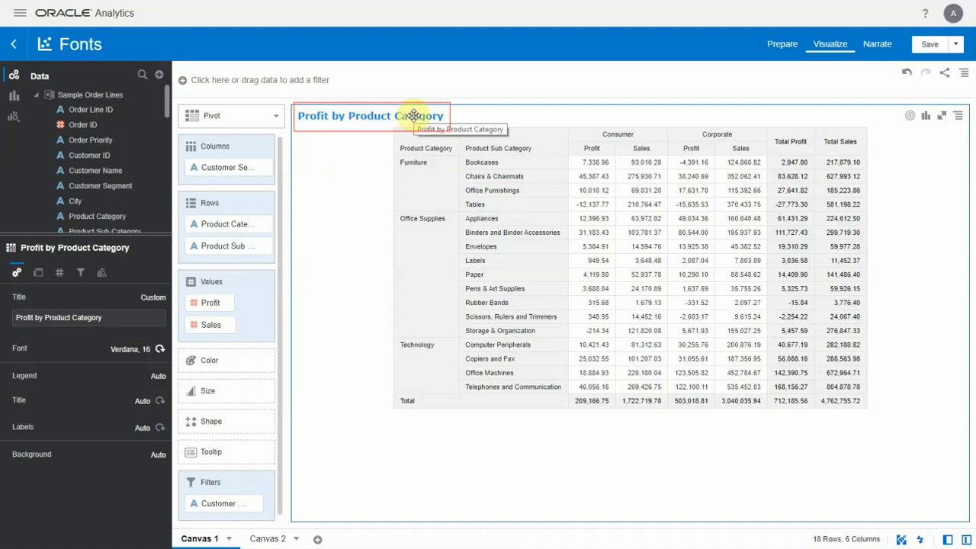
Give the visualization a solid color background with the tan fill color #eadca2.
left_click(158, 456)
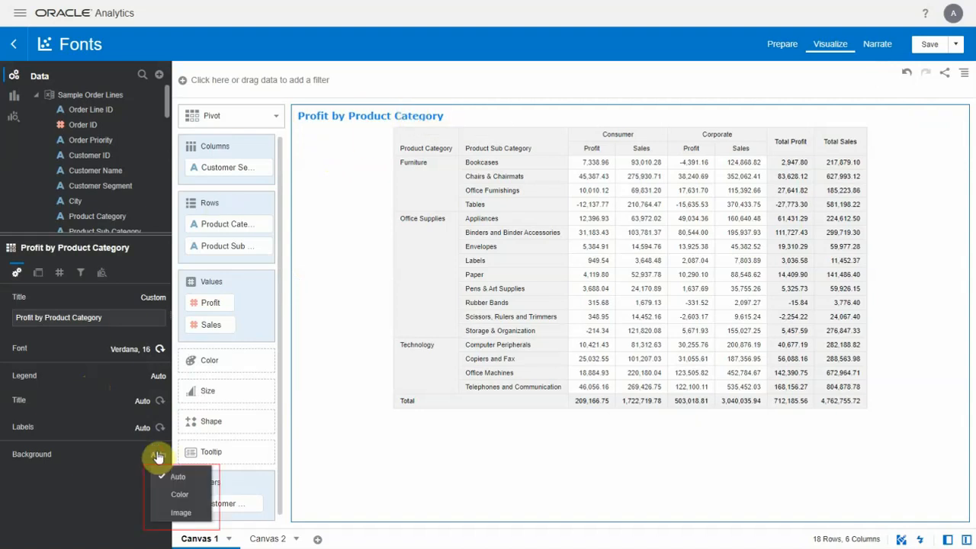
left_click(164, 495)
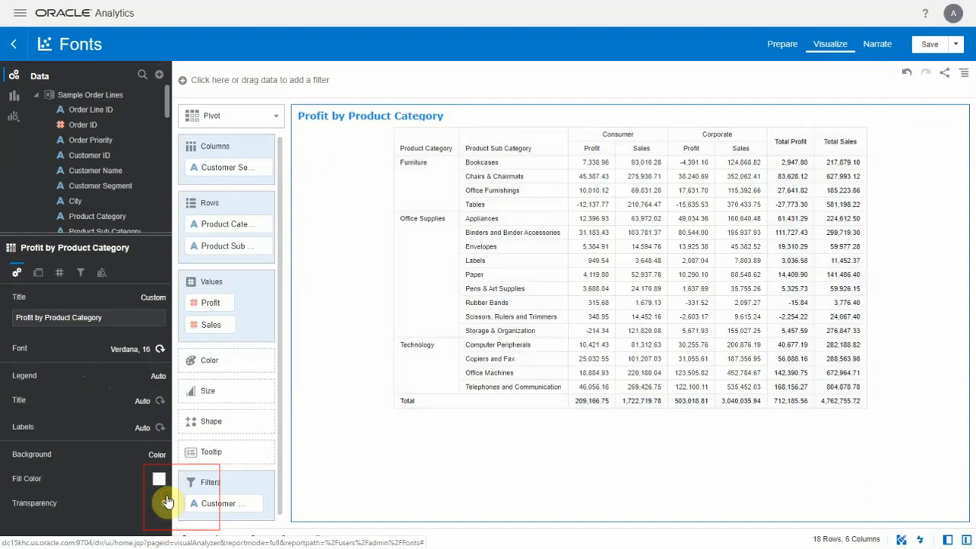
left_click(158, 479)
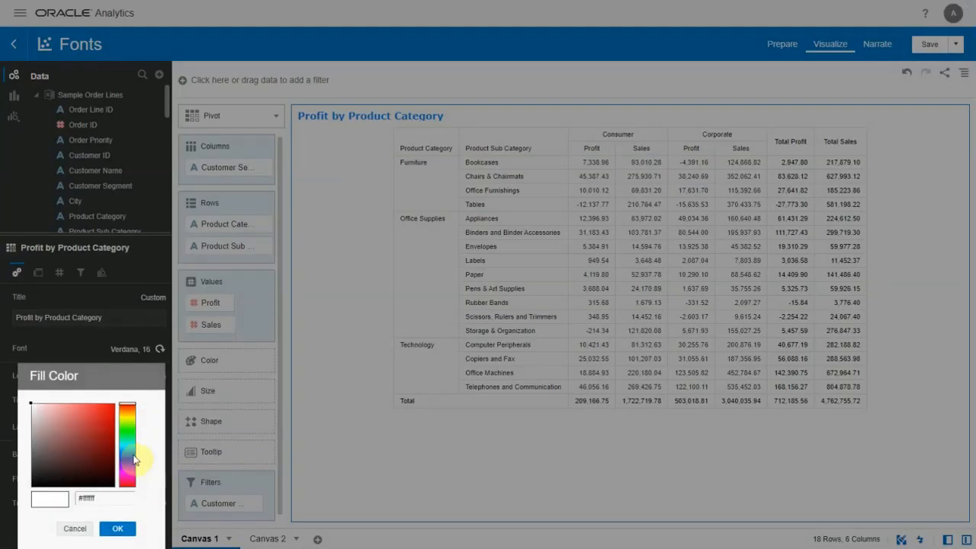
left_click(125, 414)
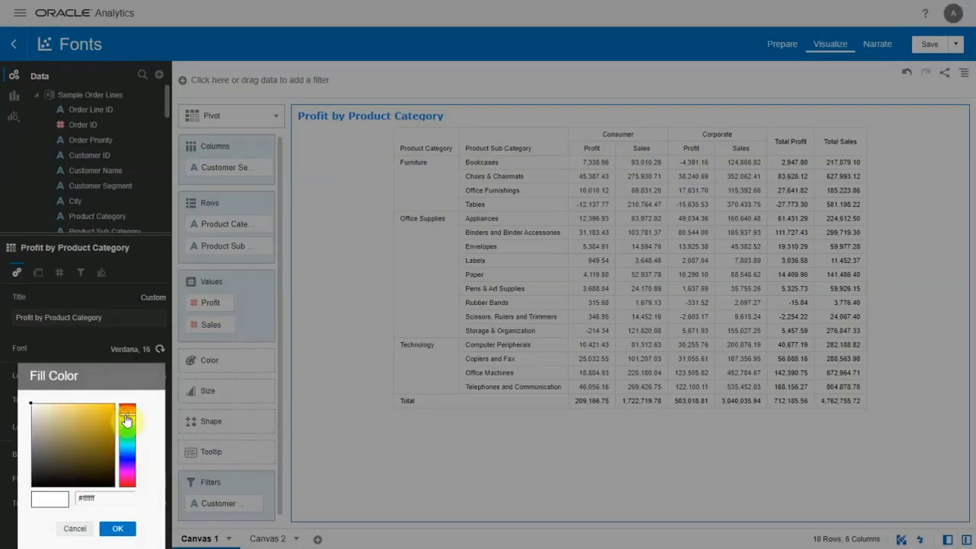
left_click(56, 410)
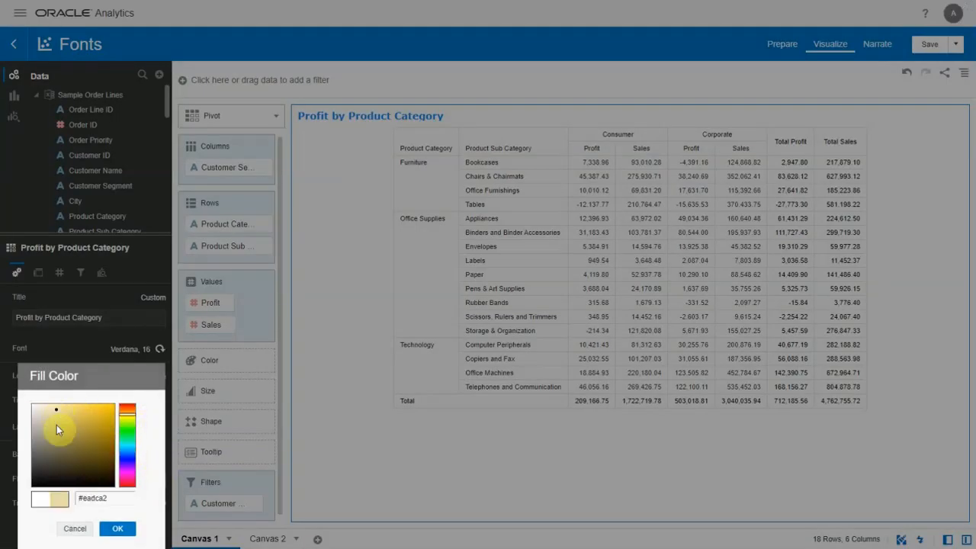
left_click(111, 528)
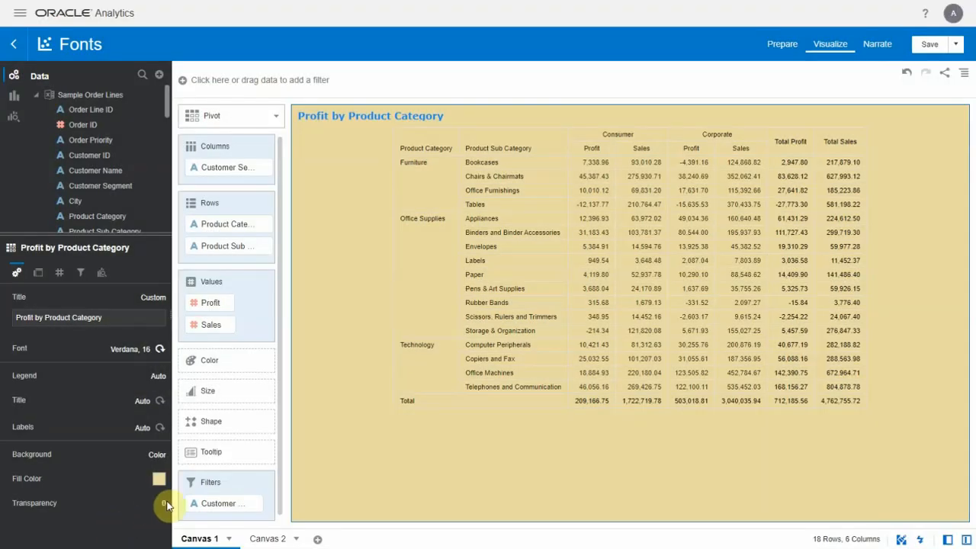
Adjust the background fill's transparency, trying 50 first and settling on 7.
left_click(164, 503)
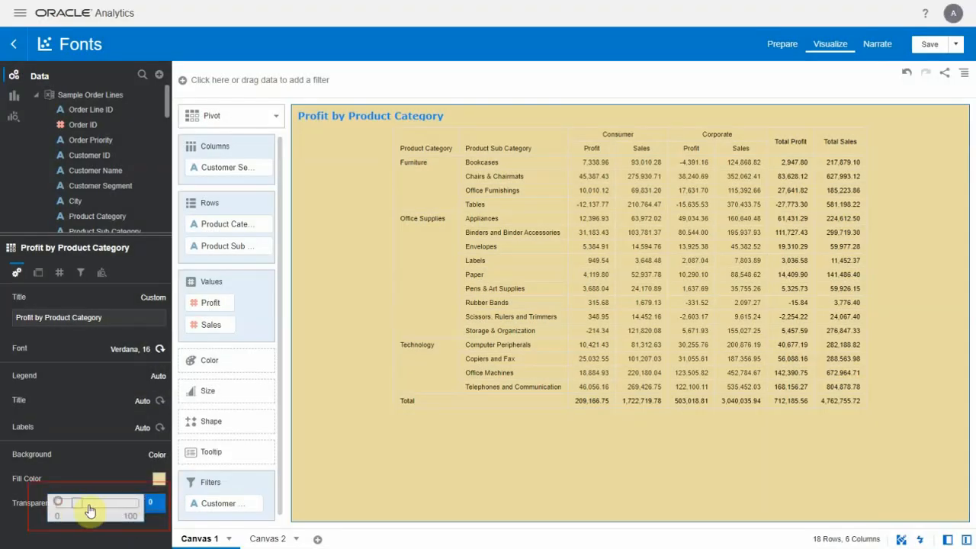
left_click(105, 510)
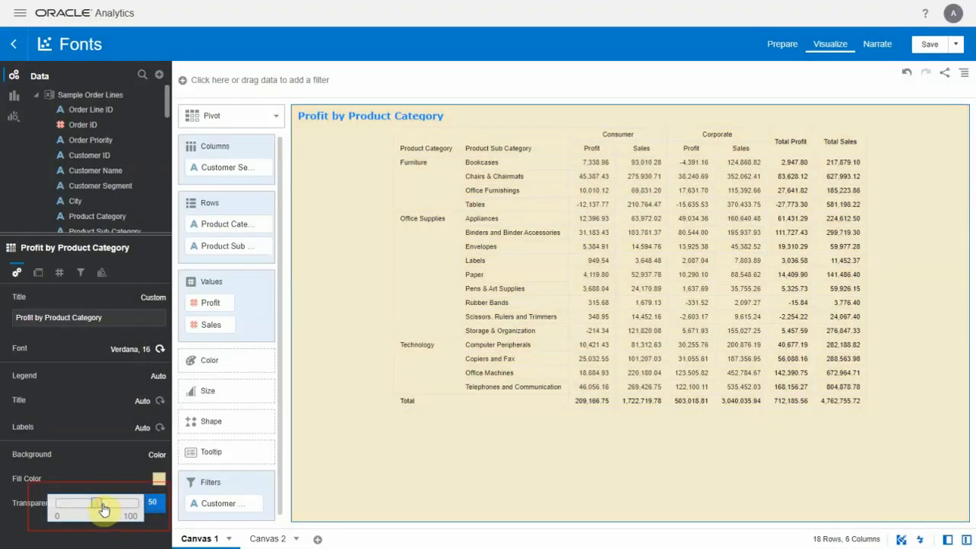
left_click_drag(104, 510, 61, 516)
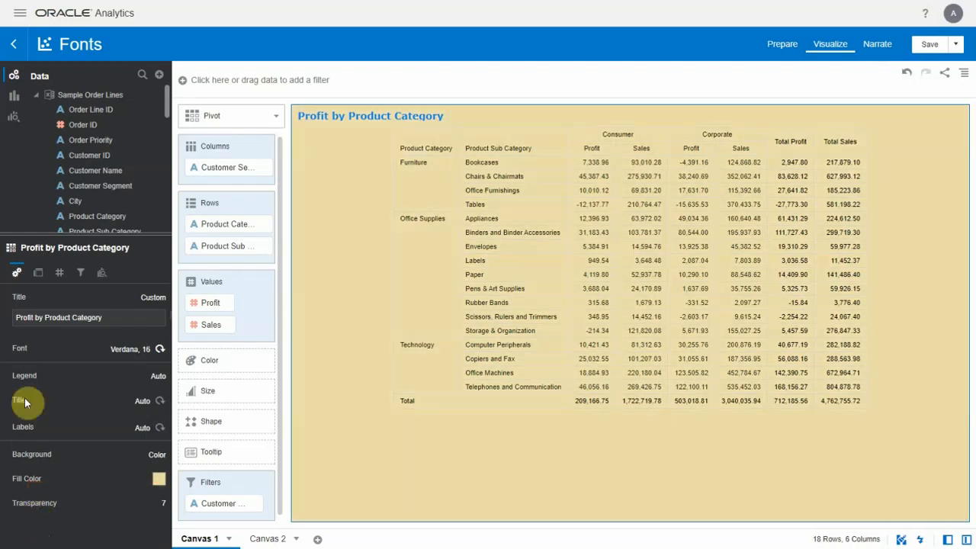
Try bold text on the pivot table's headers and reset the header font to its default.
left_click(38, 274)
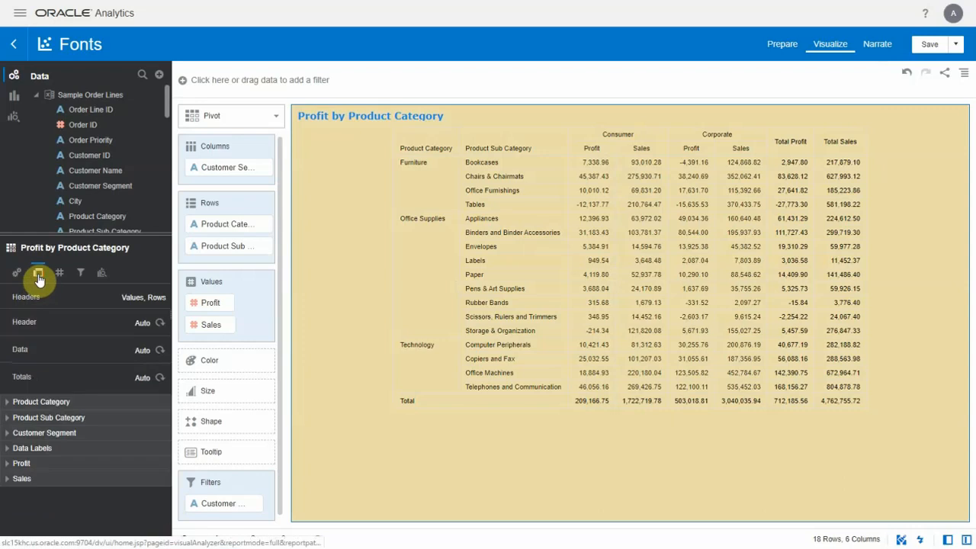
left_click(141, 325)
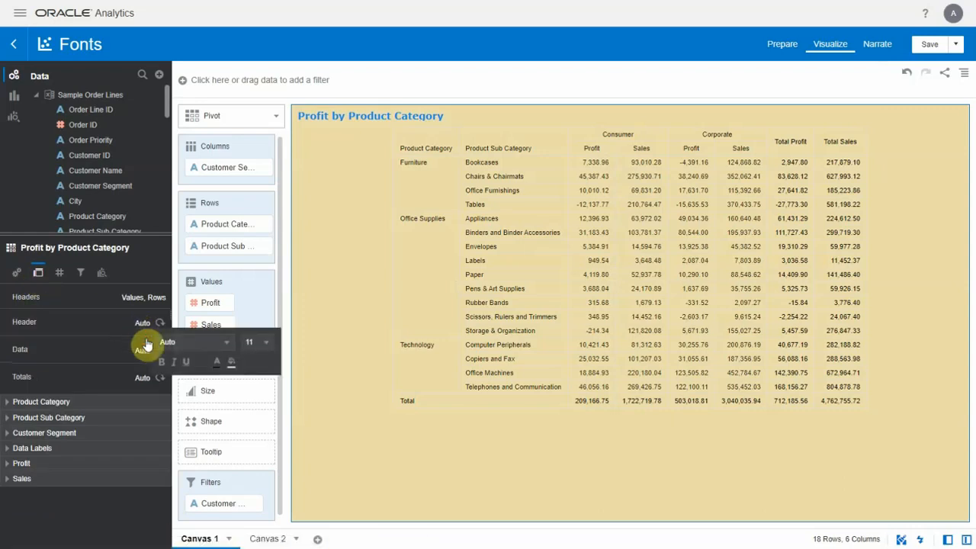
left_click(161, 362)
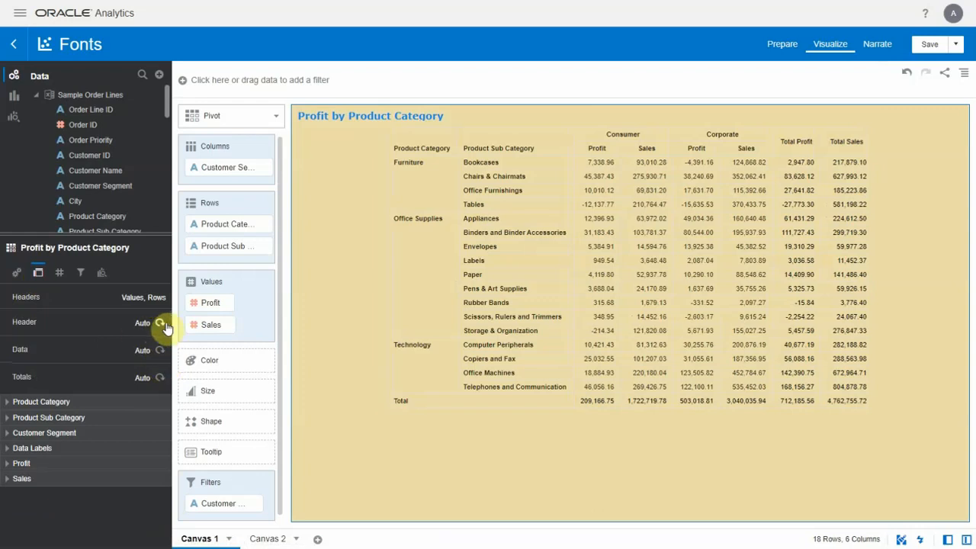
left_click(162, 327)
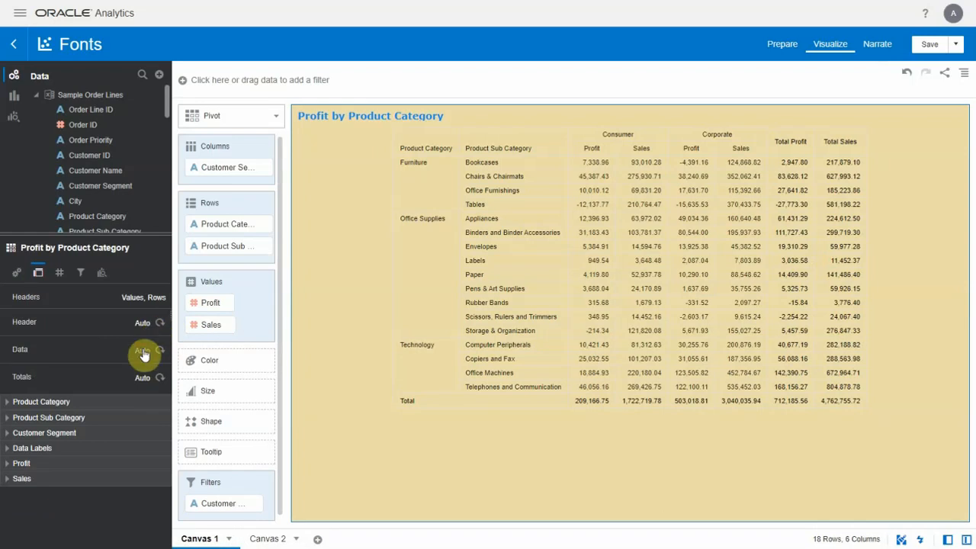
Set the pivot table's data values to the red font color #ea0f0f and underline them.
left_click(144, 353)
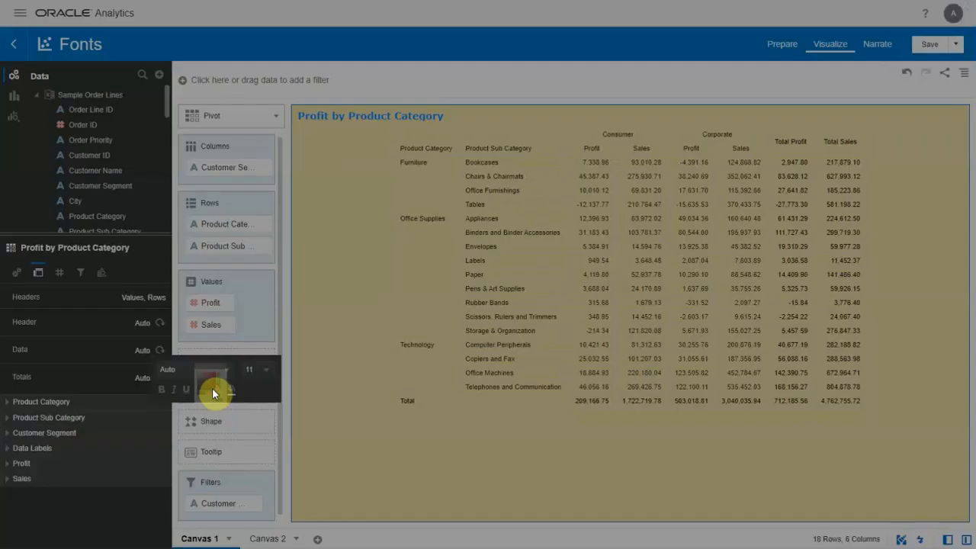
left_click(212, 393)
left_click(170, 410)
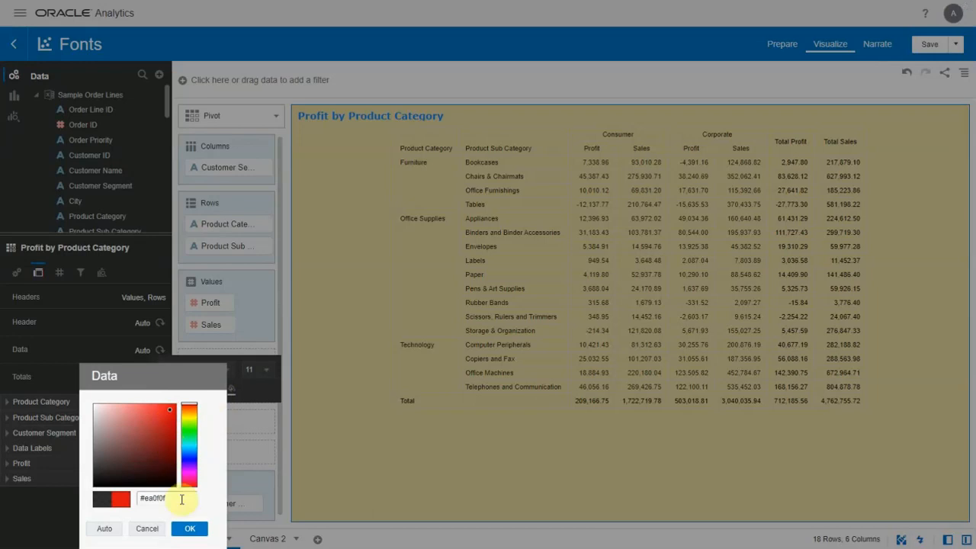
left_click(191, 530)
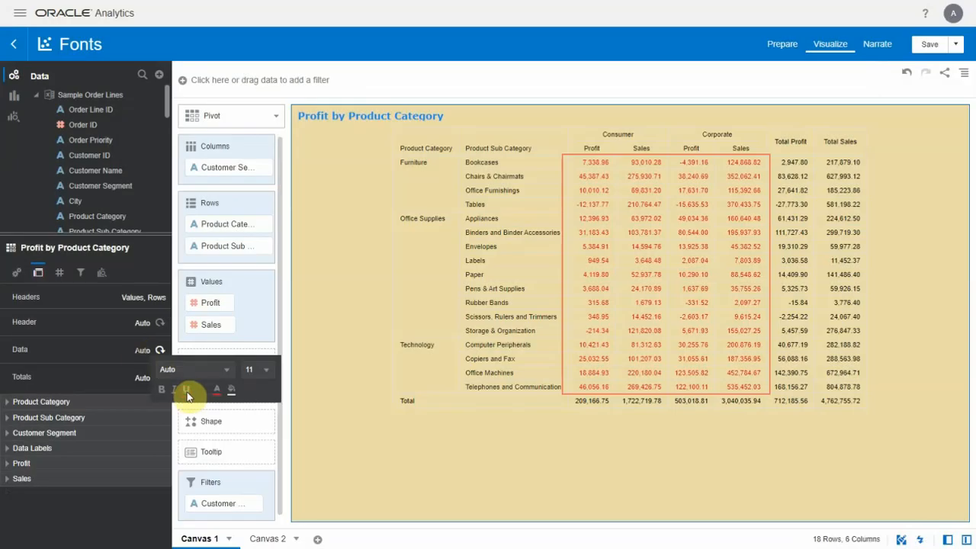
left_click(184, 392)
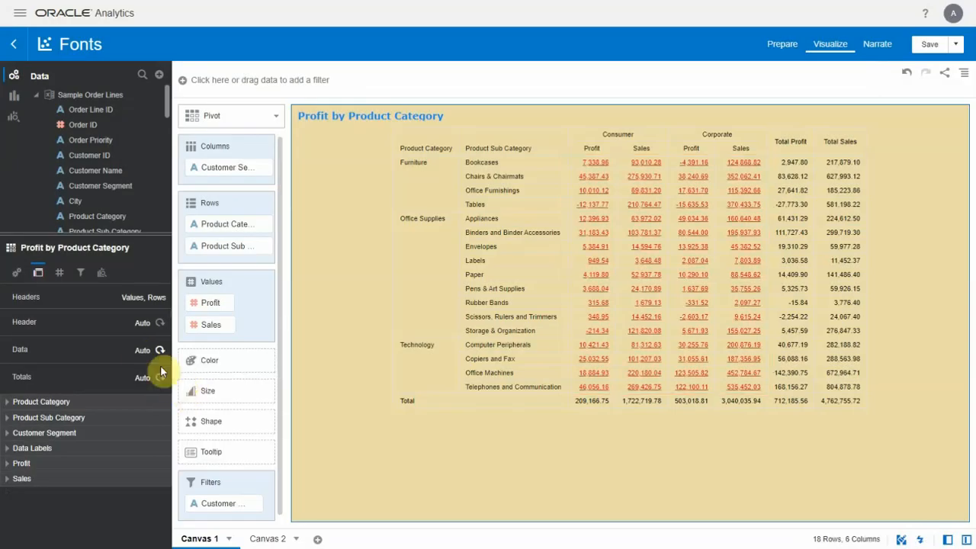
Make the pivot table's totals bold with font size 14.
left_click(143, 379)
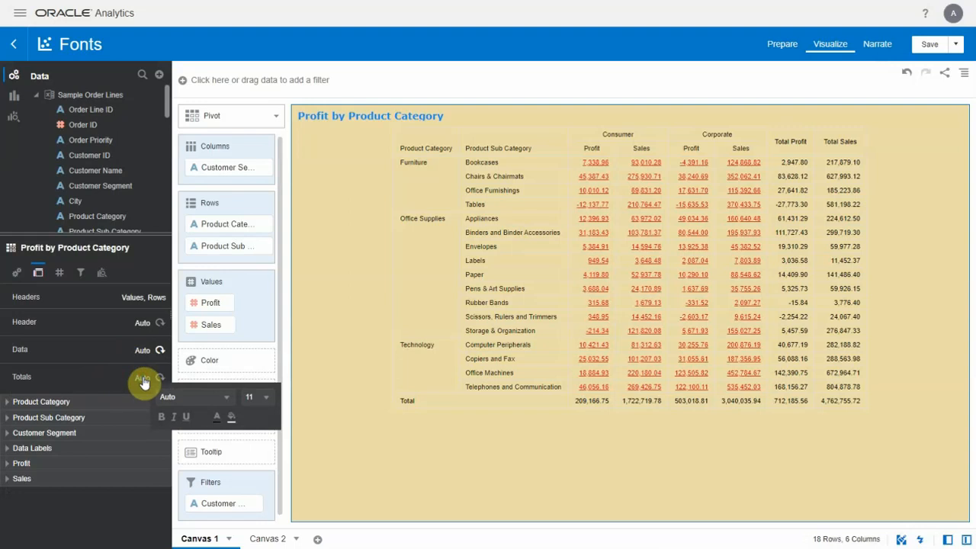
left_click(164, 419)
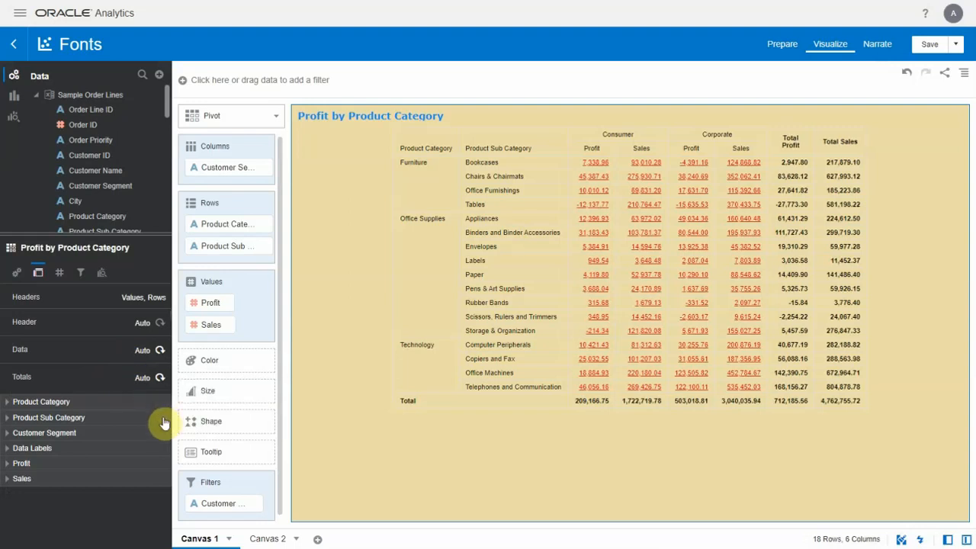
left_click(142, 378)
left_click(257, 397)
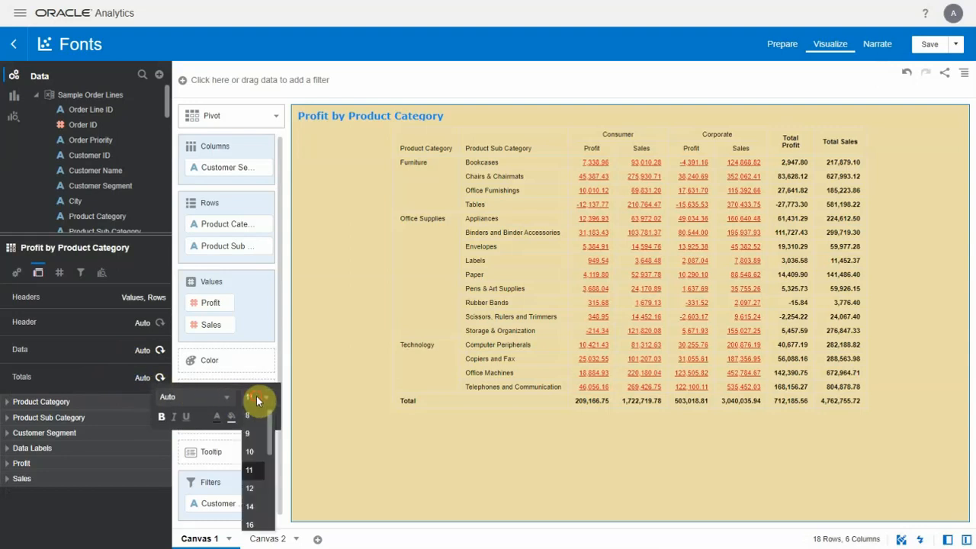
left_click(251, 507)
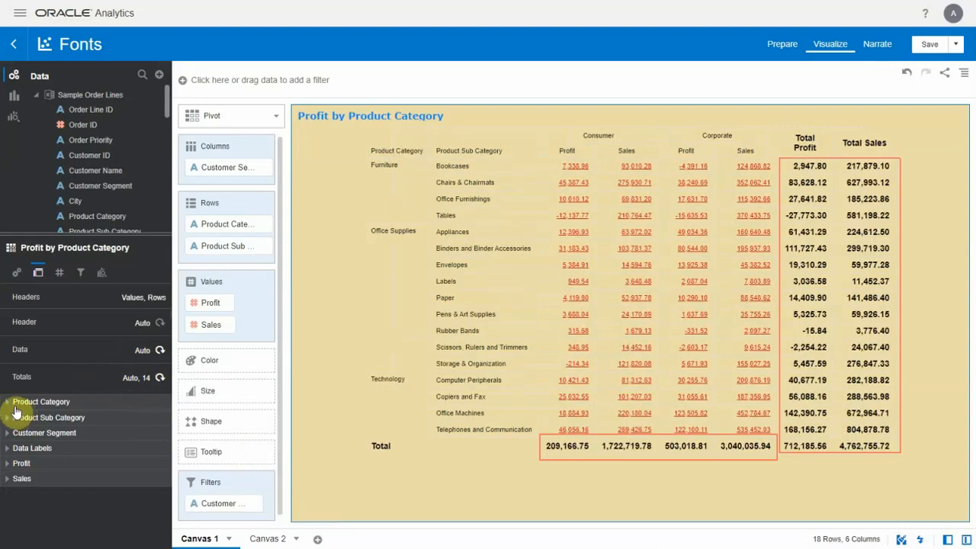
Switch the Product Category font setting to Custom and check its separate header font options.
left_click(7, 405)
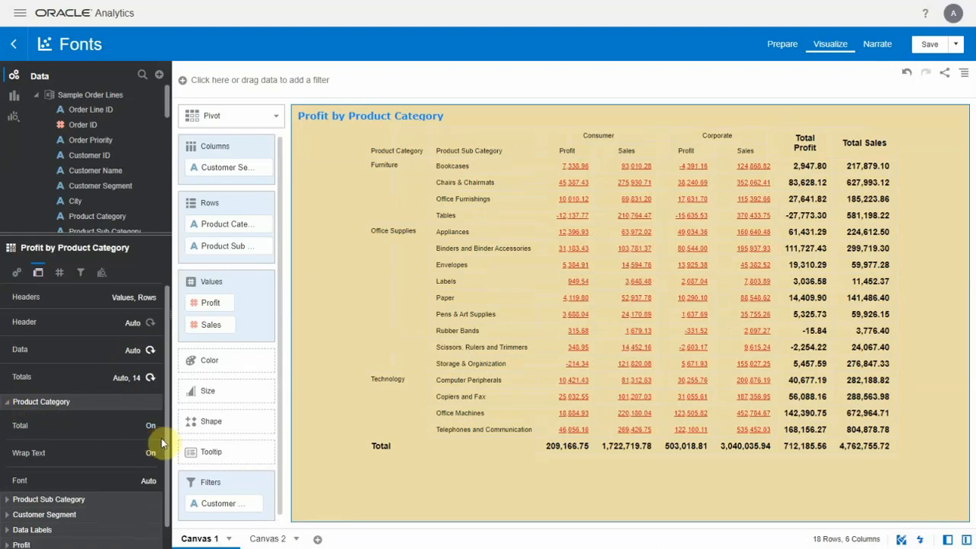
left_click(148, 482)
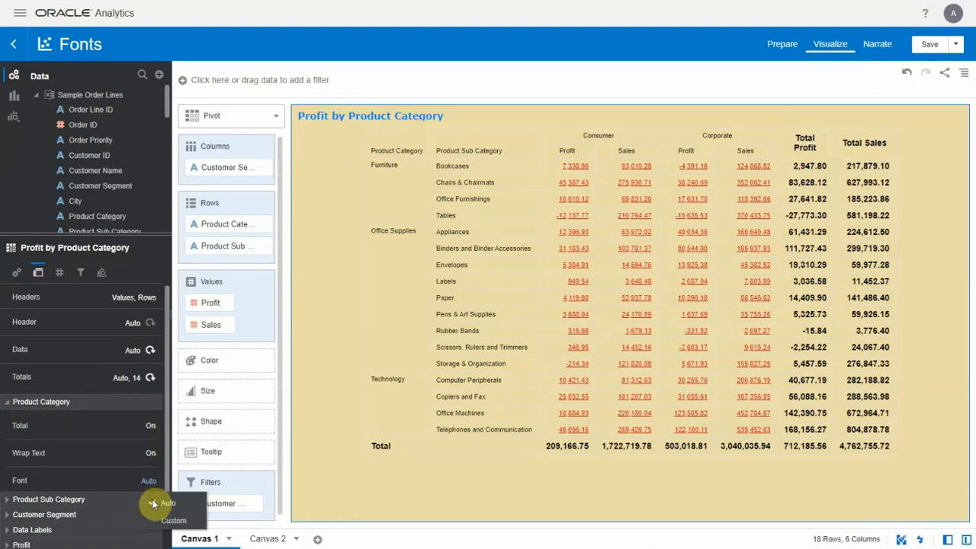
left_click(166, 523)
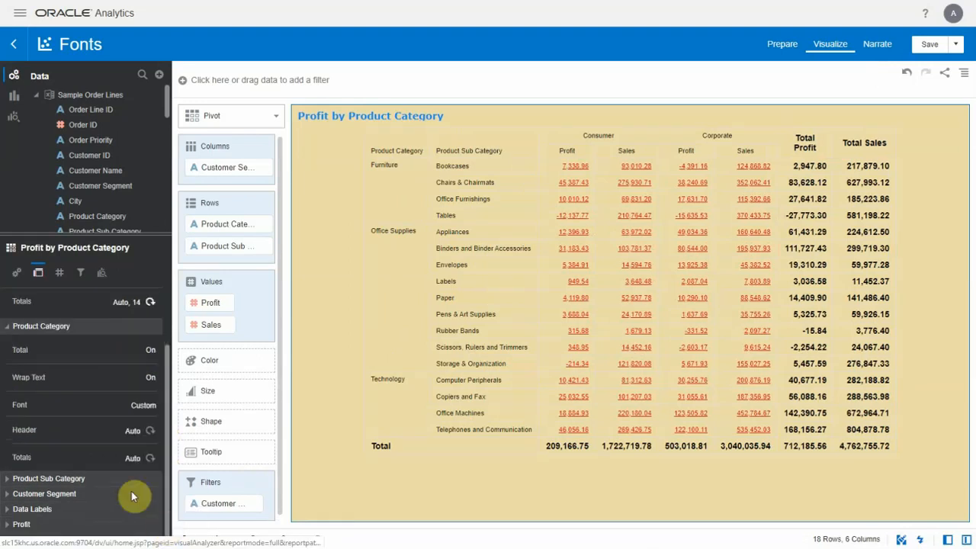
left_click(137, 434)
left_click(127, 423)
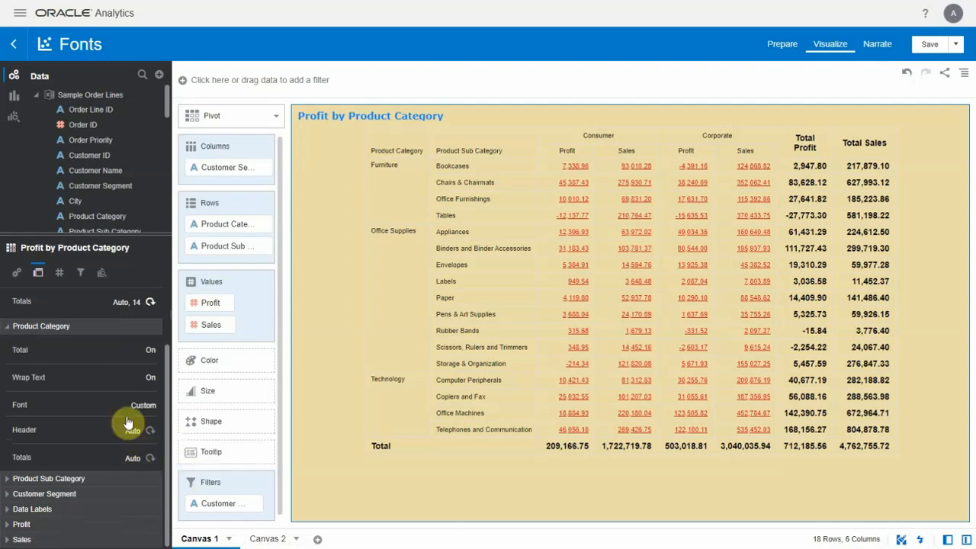
left_click(7, 334)
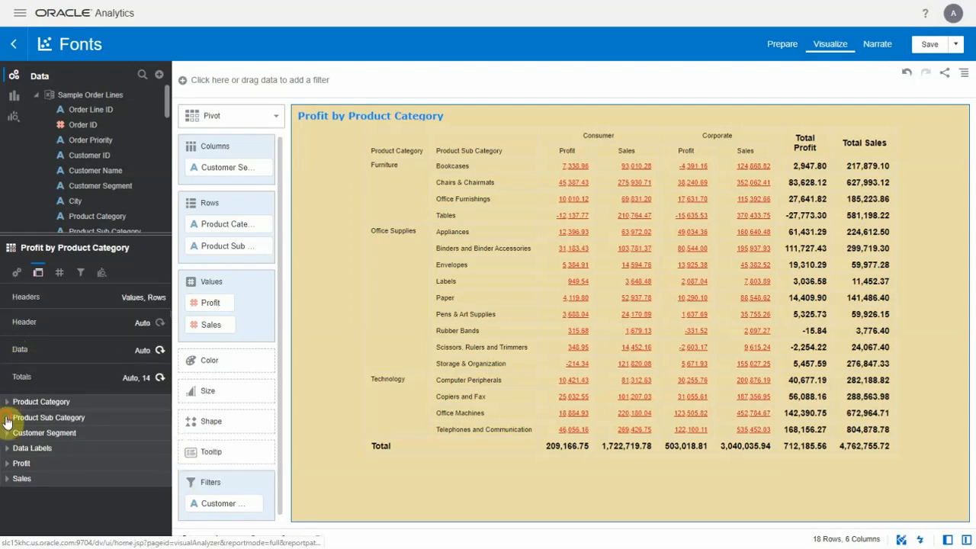
Check the individual column settings for Product Sub Category and the font choices for Sales.
left_click(7, 419)
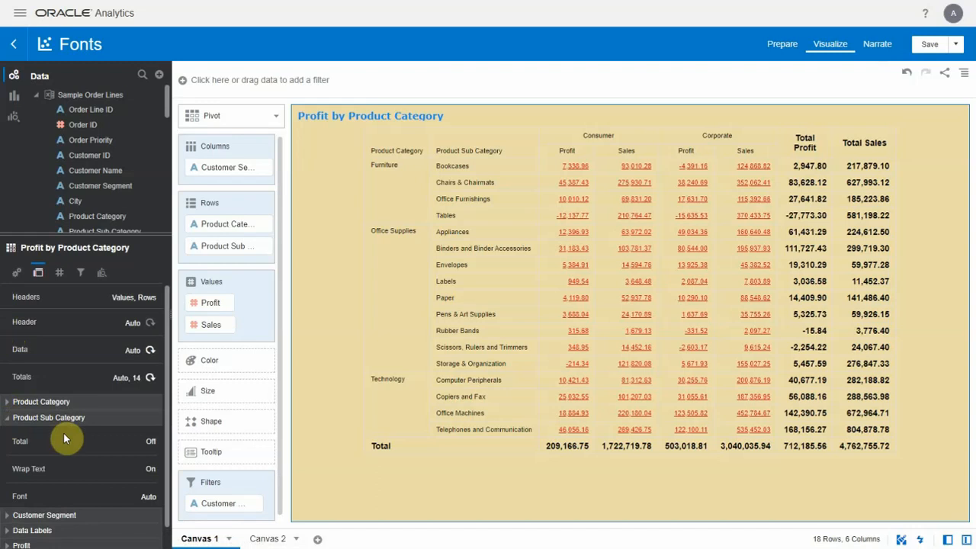
scroll(65, 434, "down", 1)
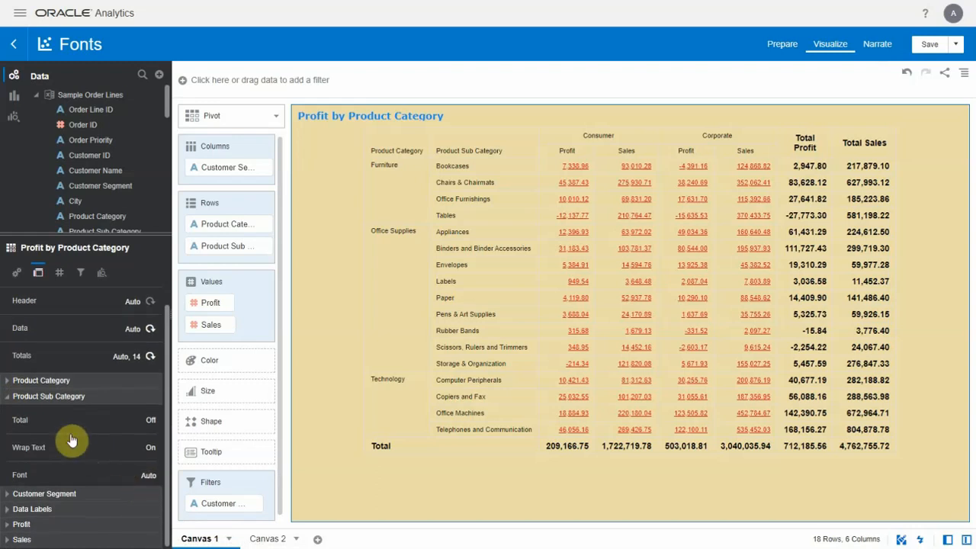
left_click(6, 395)
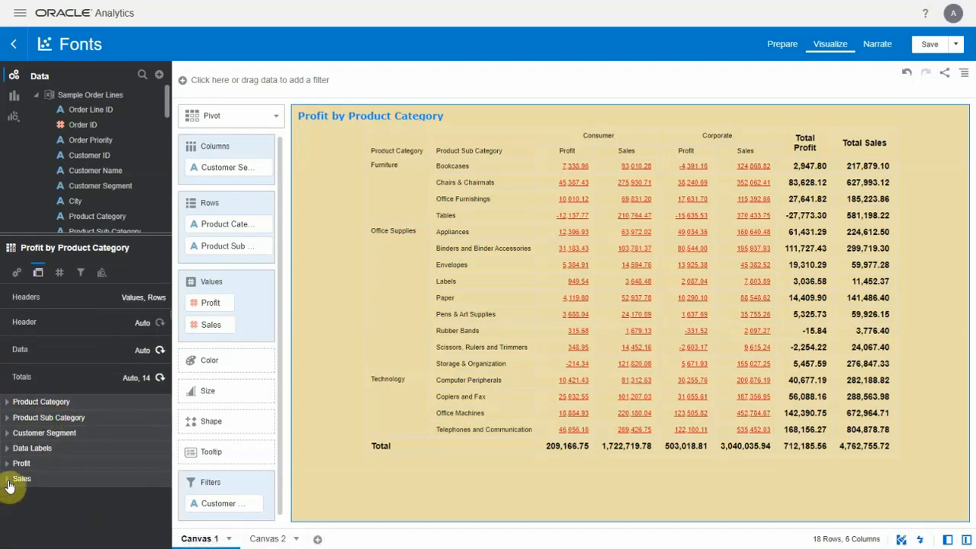
left_click(9, 482)
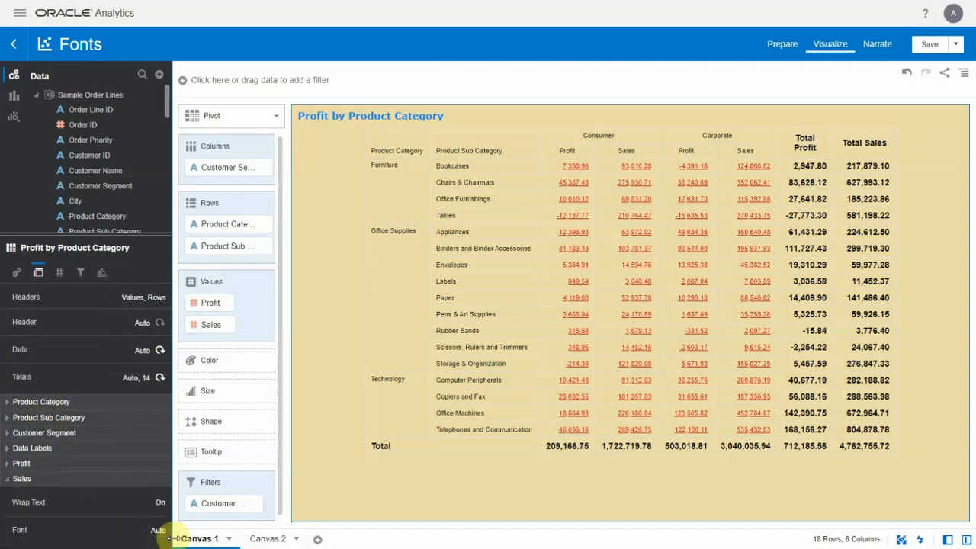
left_click(159, 531)
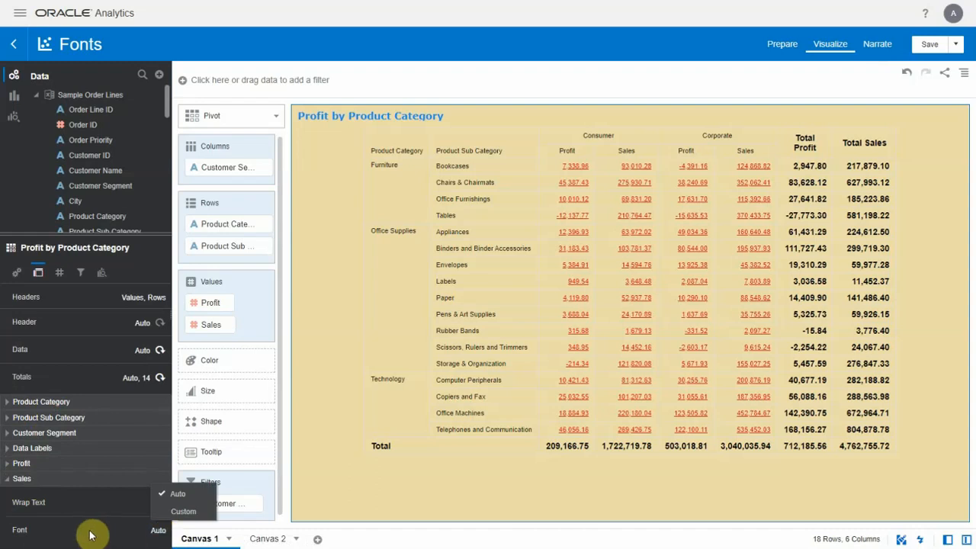
Select the Profit by Order Date chart on Canvas 2 and check its title font options.
left_click(267, 538)
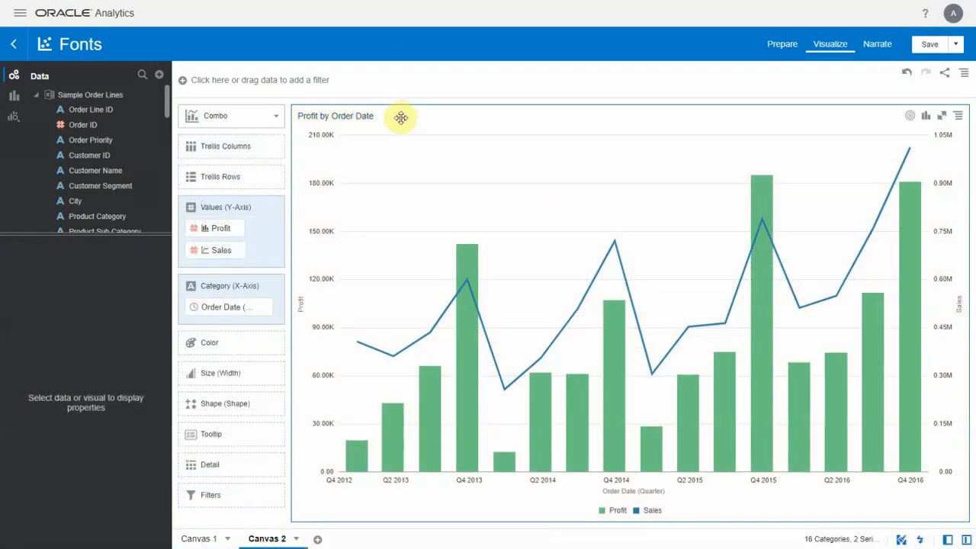
left_click(401, 117)
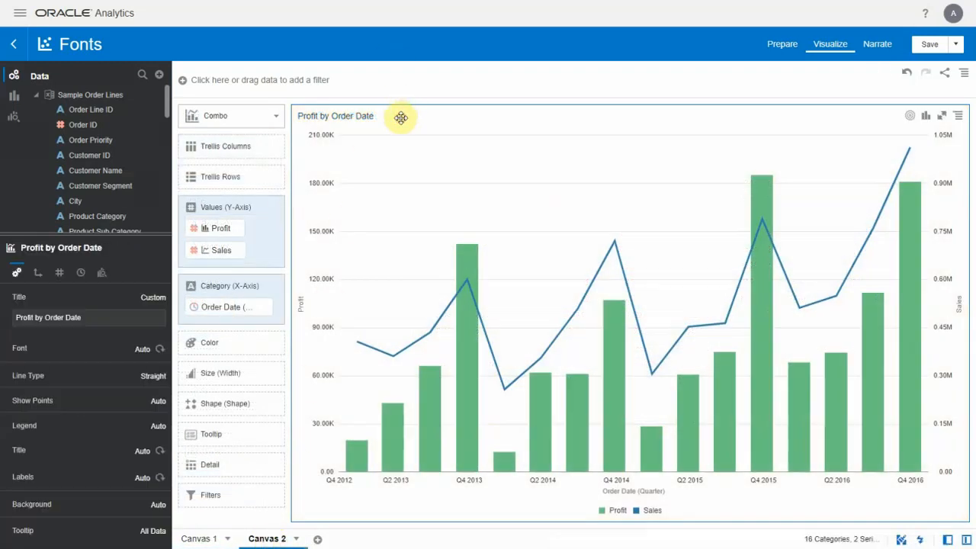
left_click(143, 352)
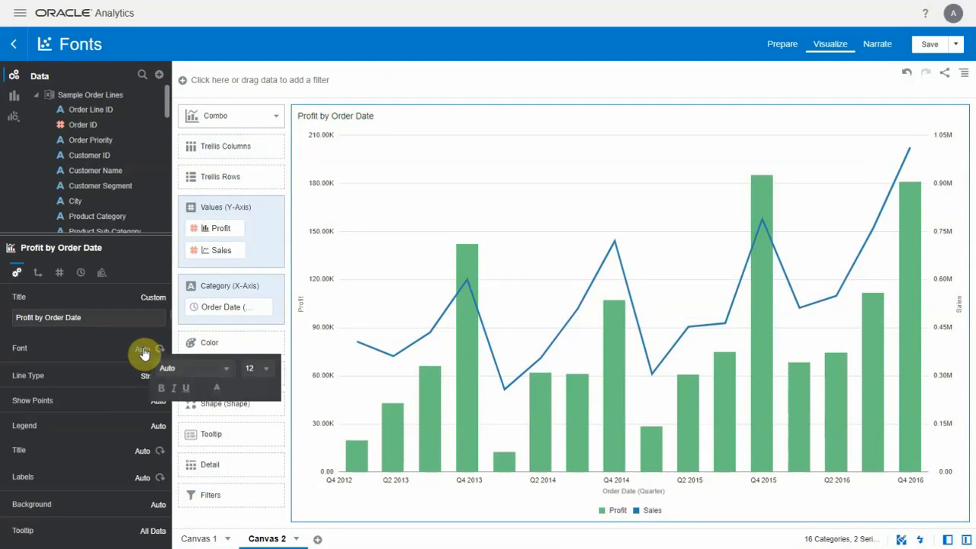
left_click(104, 350)
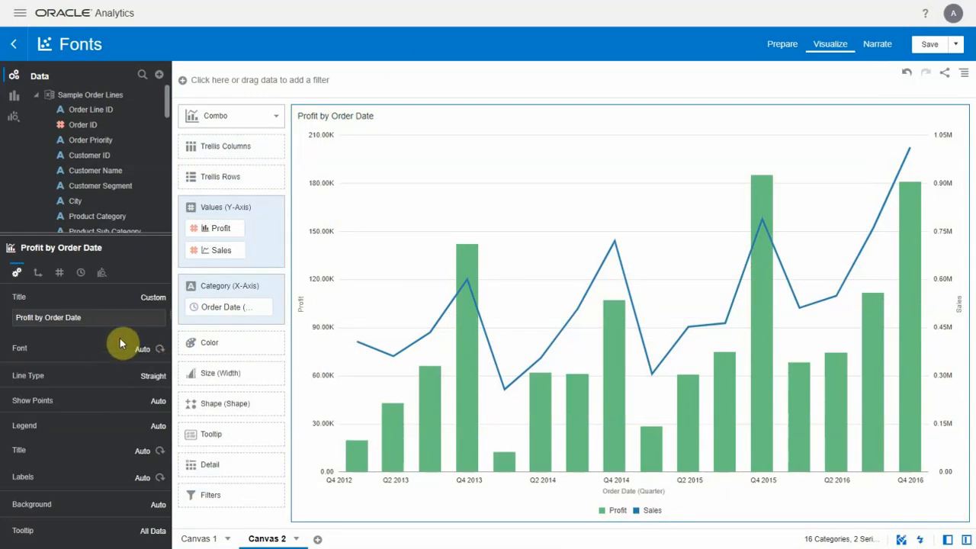
Set the chart's legend label font color to red and check the background setting.
left_click(141, 481)
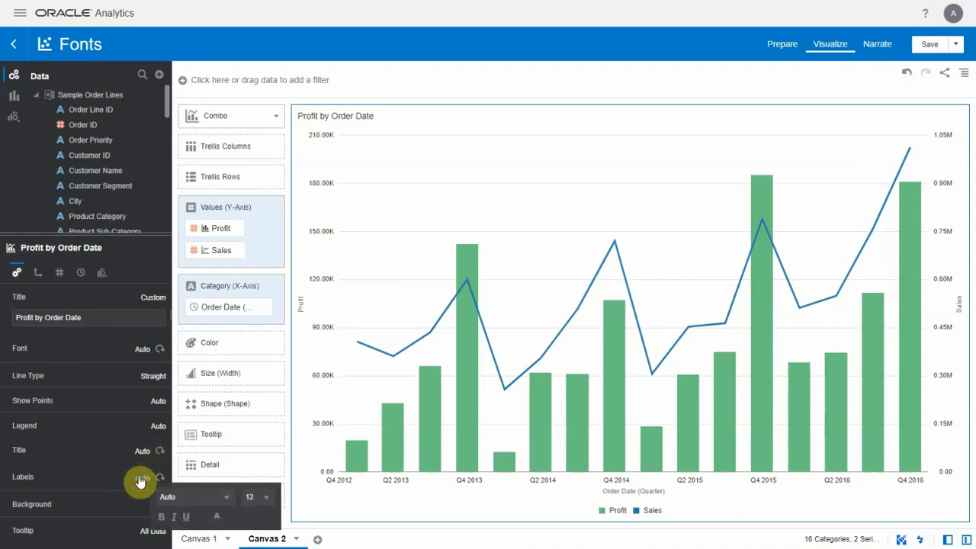
left_click(217, 519)
left_click_drag(153, 435, 169, 416)
left_click(193, 531)
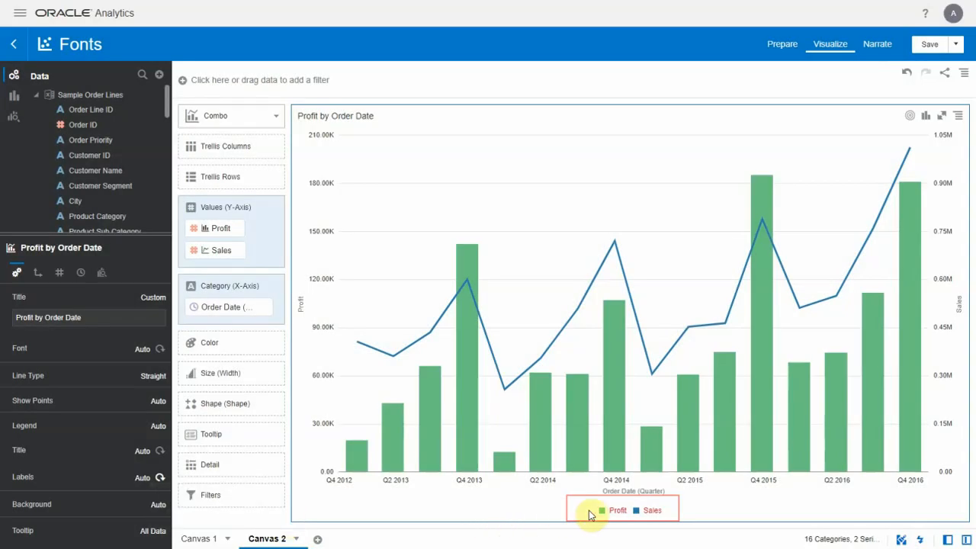
left_click(158, 505)
left_click(100, 505)
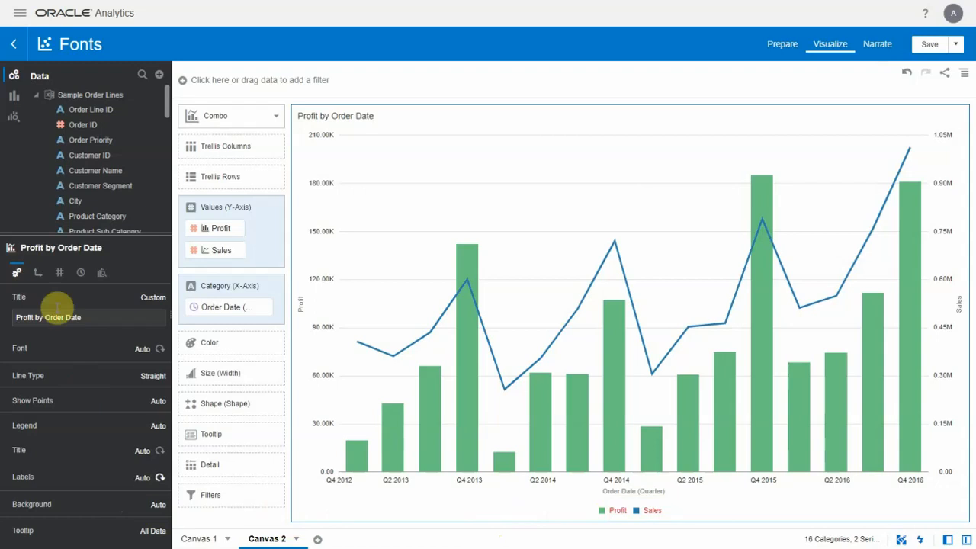
Set the font color of the labels axis's quarter labels to blue.
left_click(37, 274)
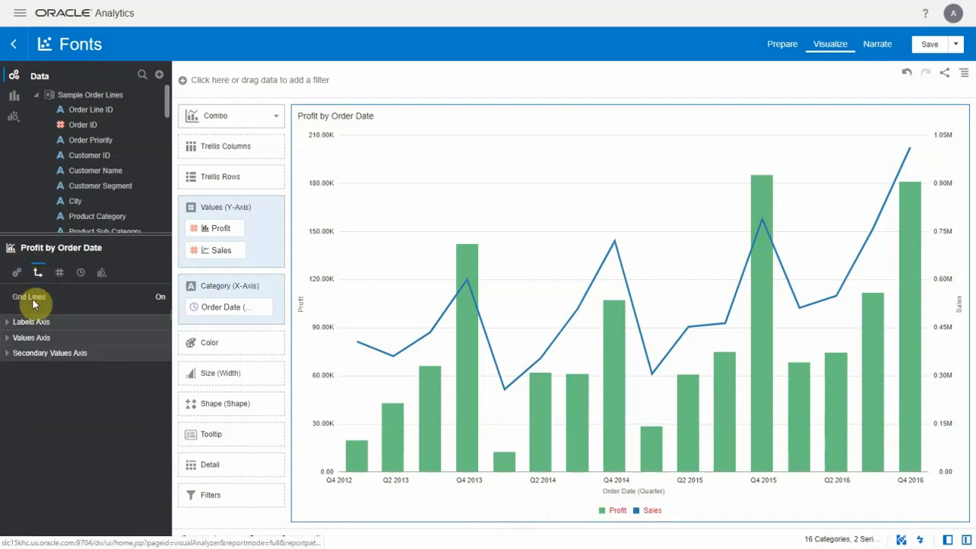
left_click(11, 326)
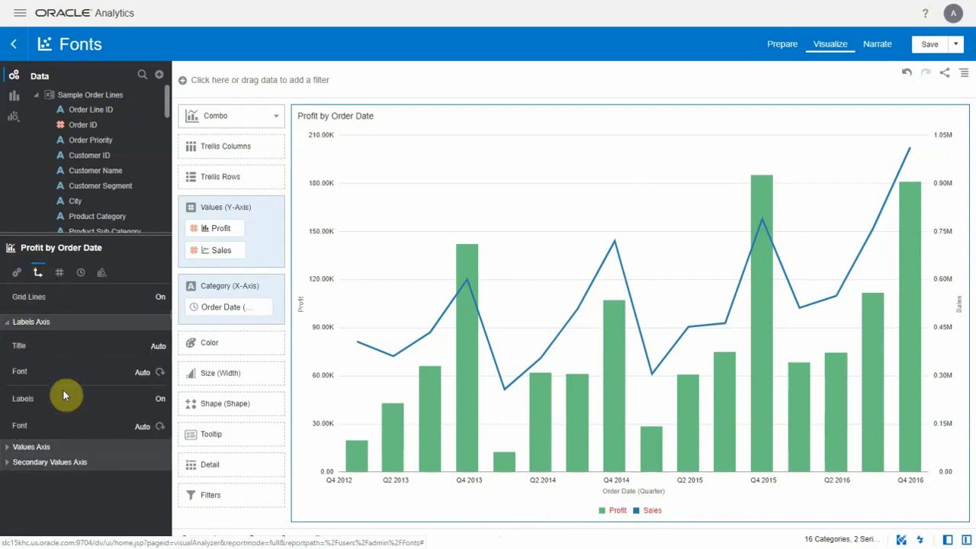
left_click(141, 431)
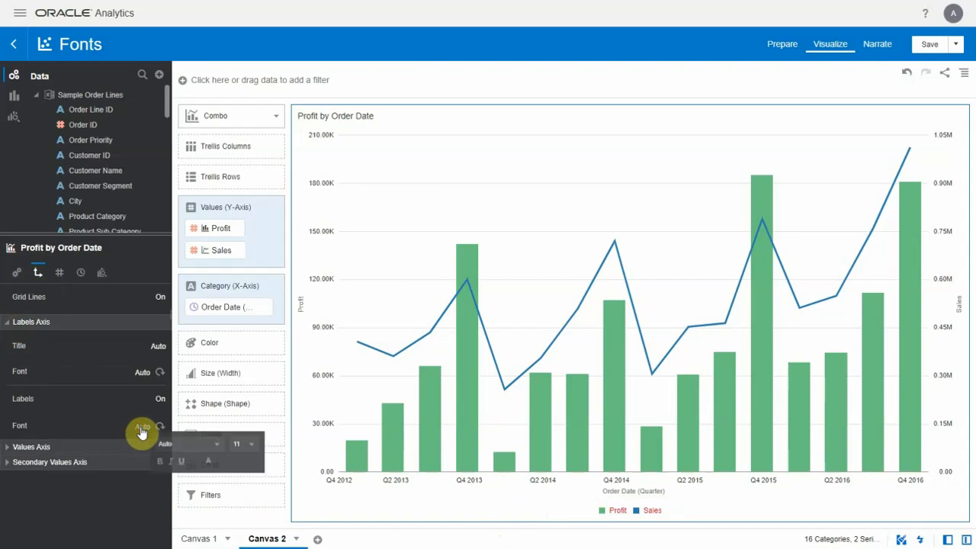
left_click(217, 468)
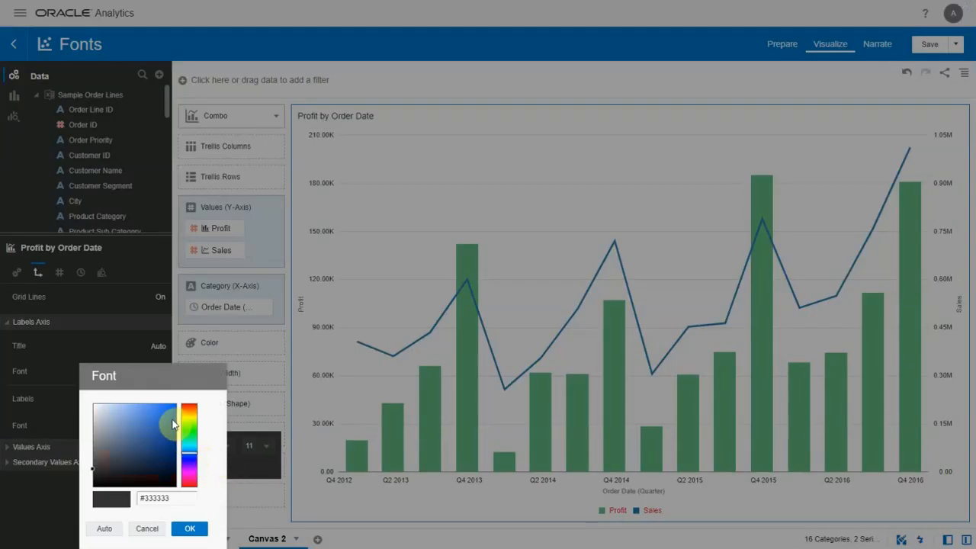
left_click(171, 416)
left_click(190, 525)
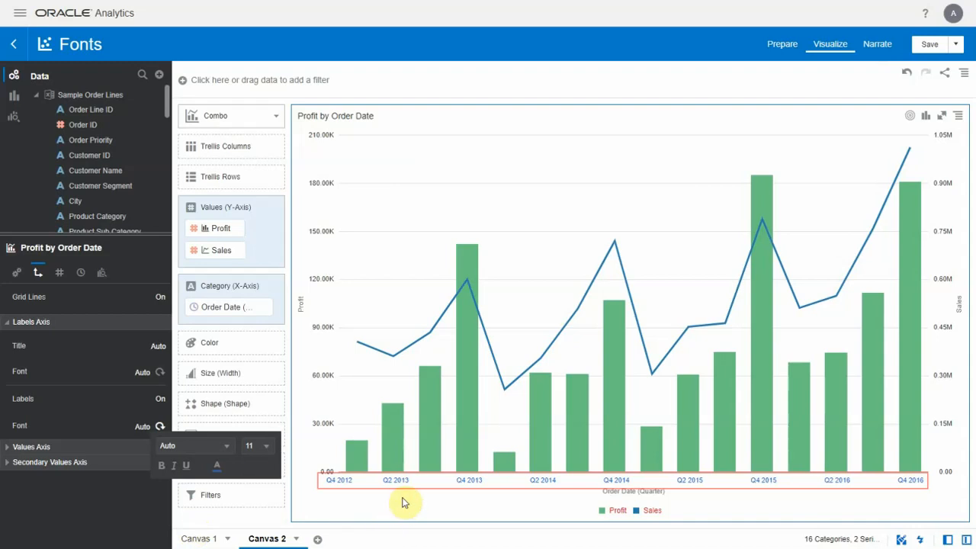
left_click(401, 499)
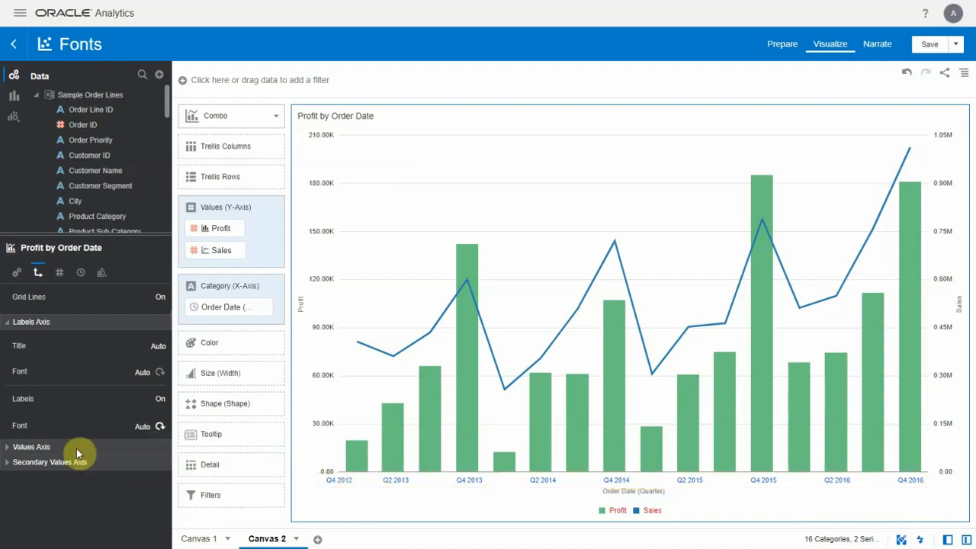
Set the font color of the values axis's labels to red.
left_click(9, 449)
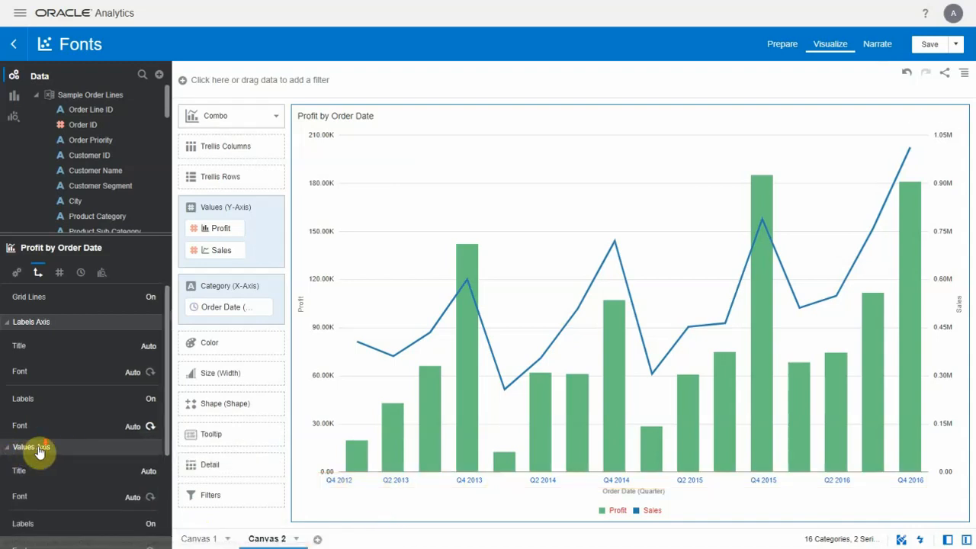
scroll(38, 452, "down", 4)
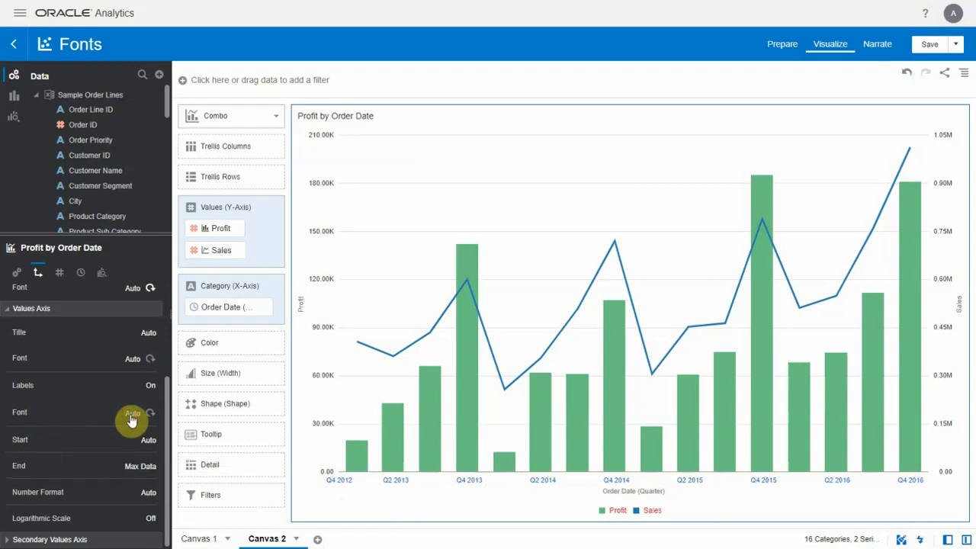
left_click(130, 416)
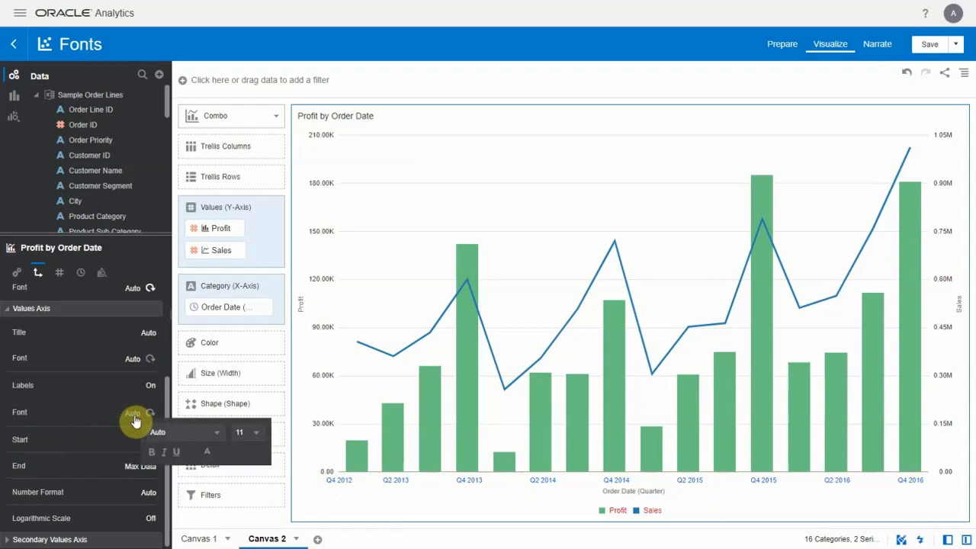
left_click(205, 452)
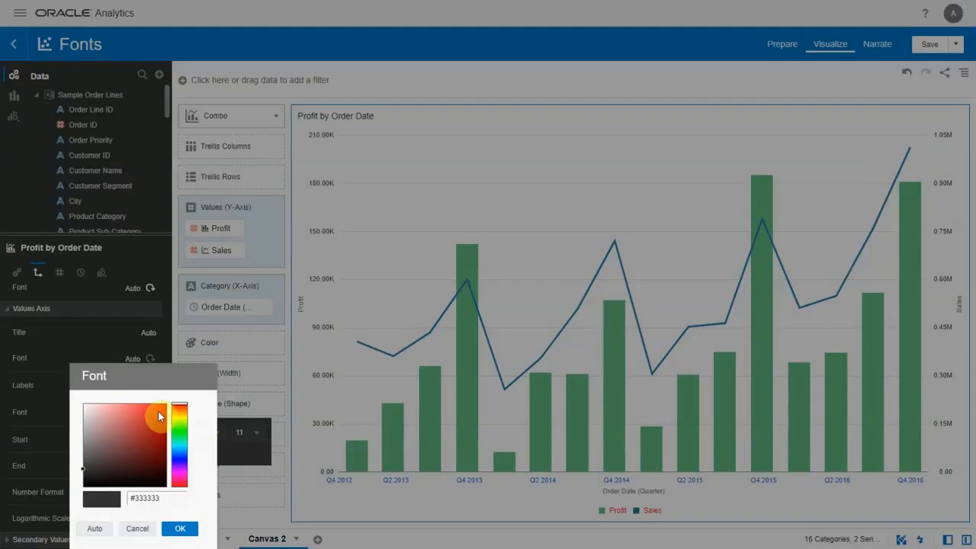
left_click(160, 416)
left_click(177, 528)
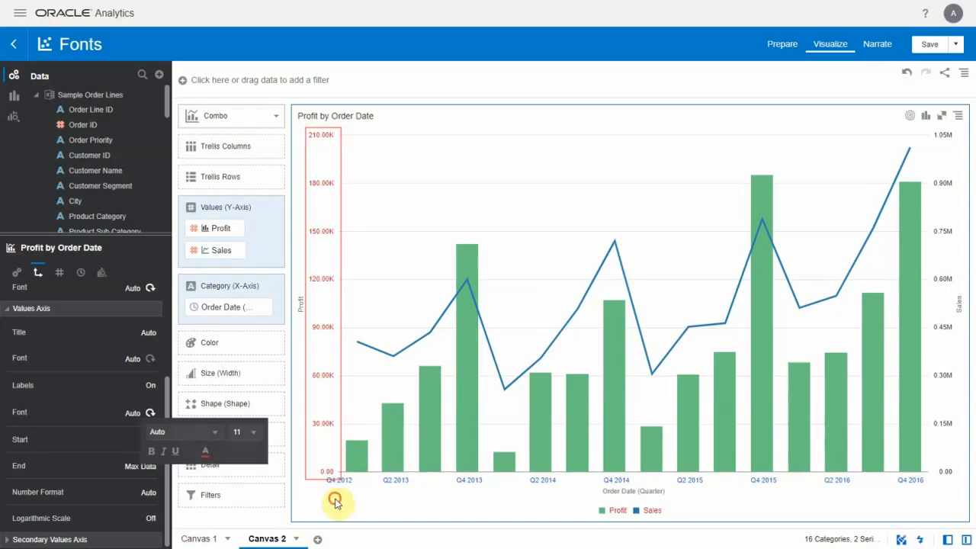
left_click(338, 505)
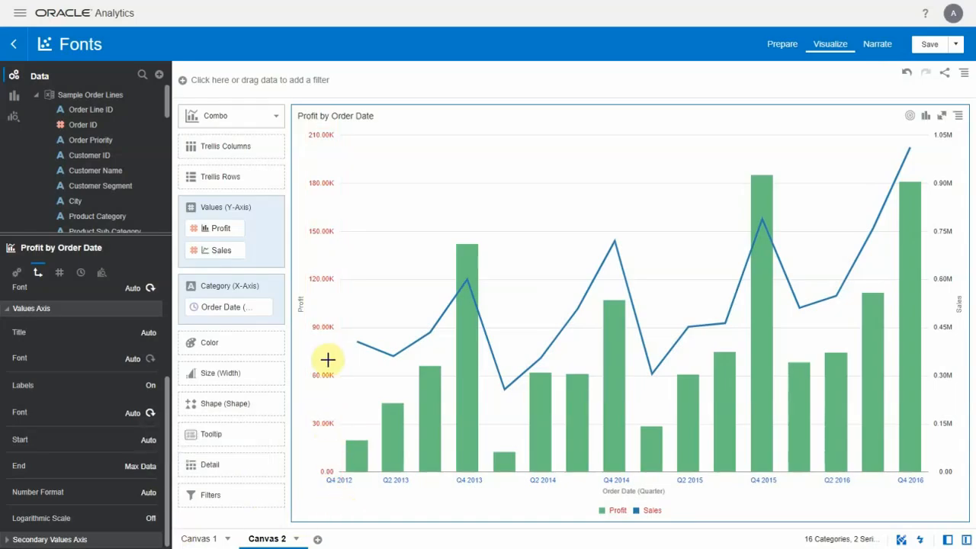
Set the font color of the secondary values axis's labels to orange.
left_click(9, 309)
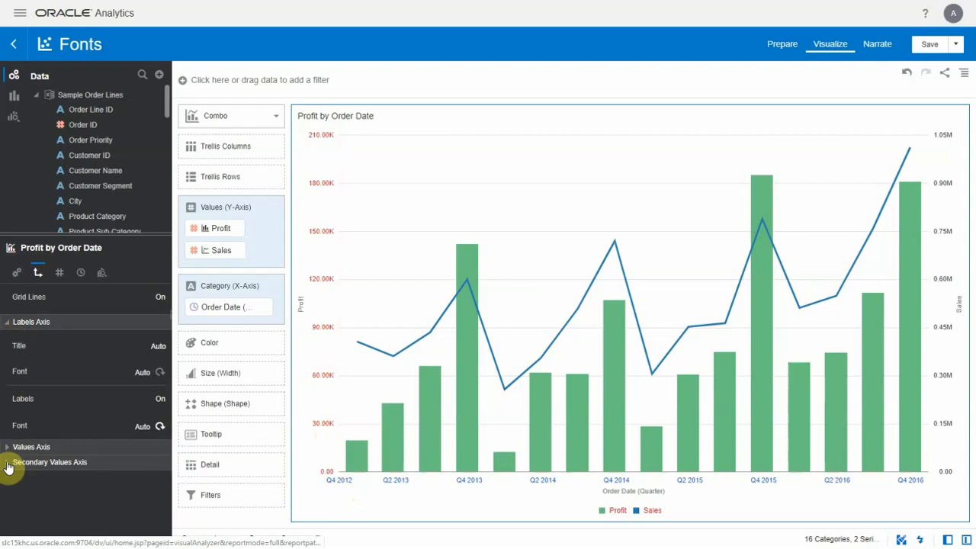
left_click(8, 464)
scroll(98, 453, "down", 3)
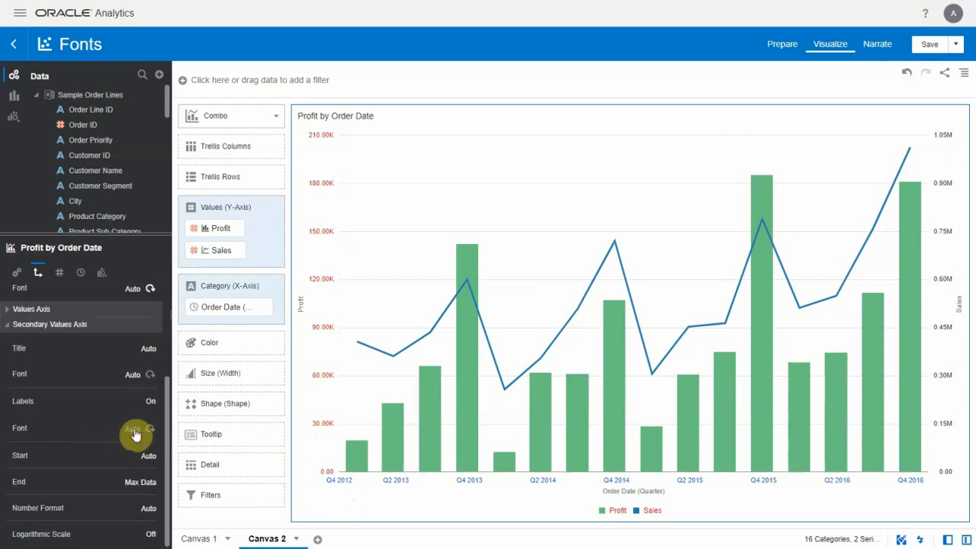
left_click(134, 434)
left_click(206, 468)
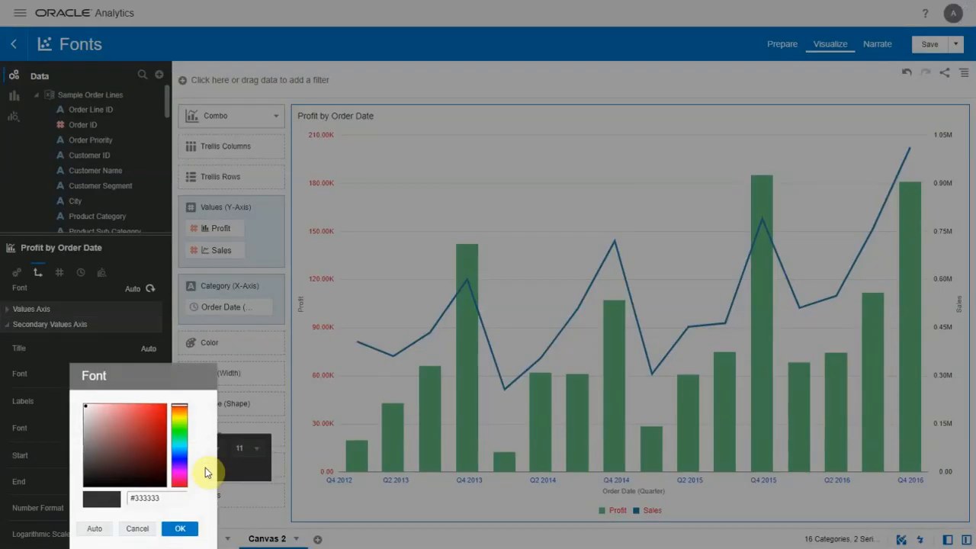
left_click(178, 413)
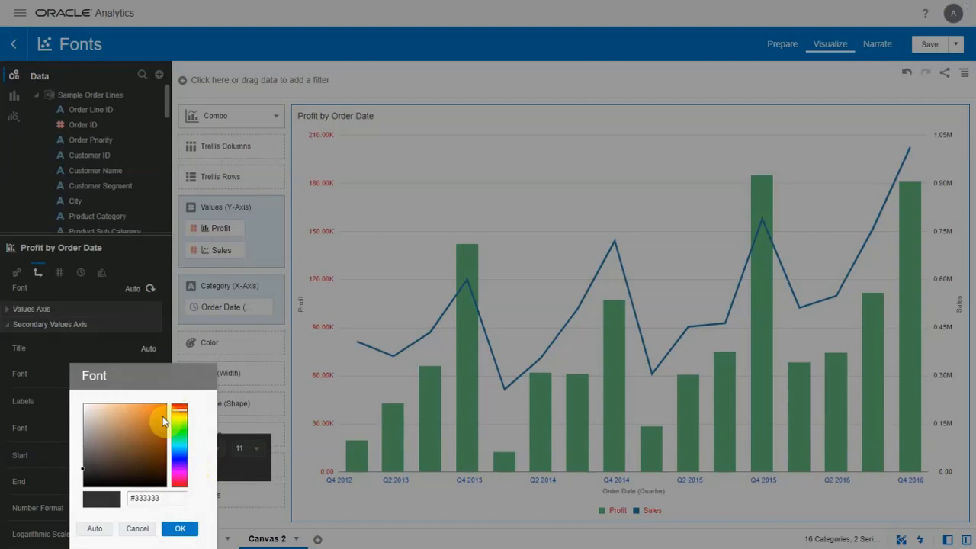
left_click(161, 416)
left_click(180, 528)
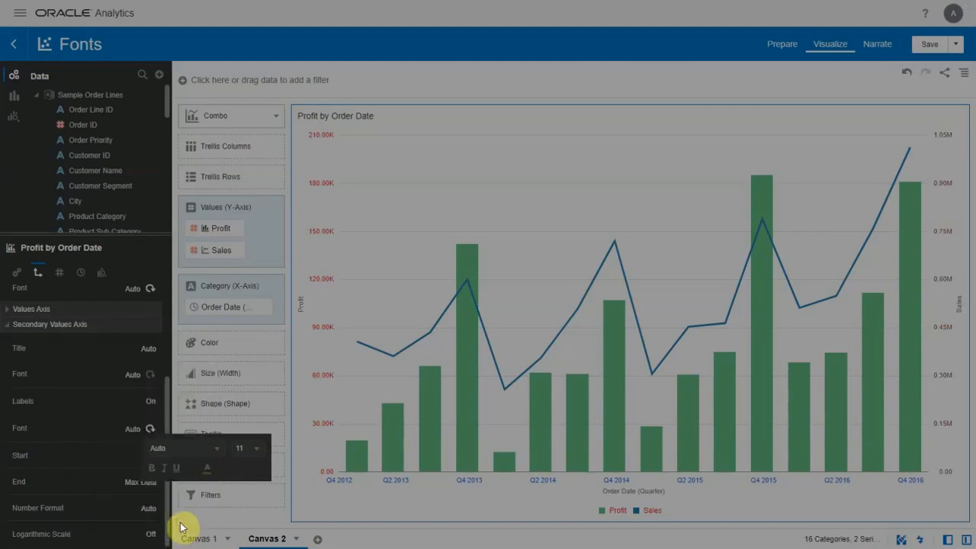
left_click(937, 503)
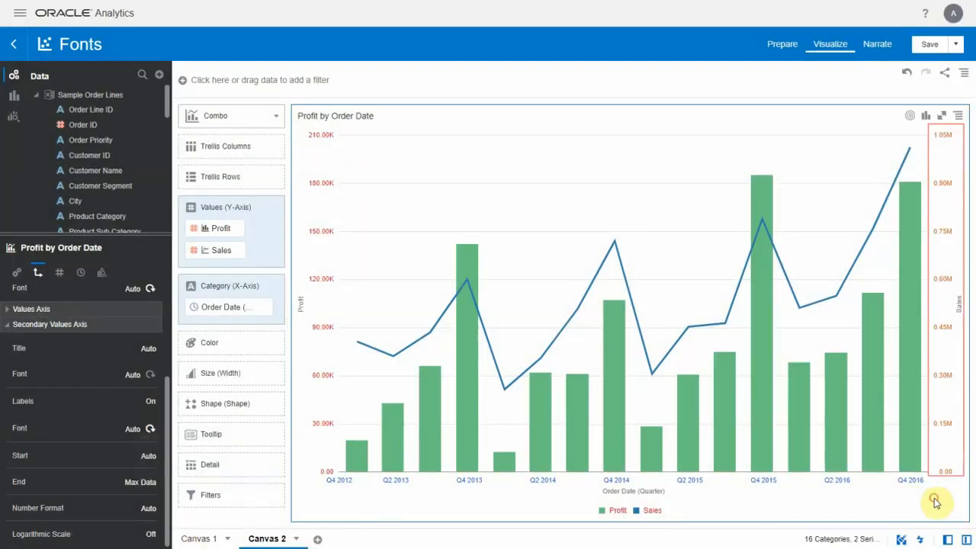